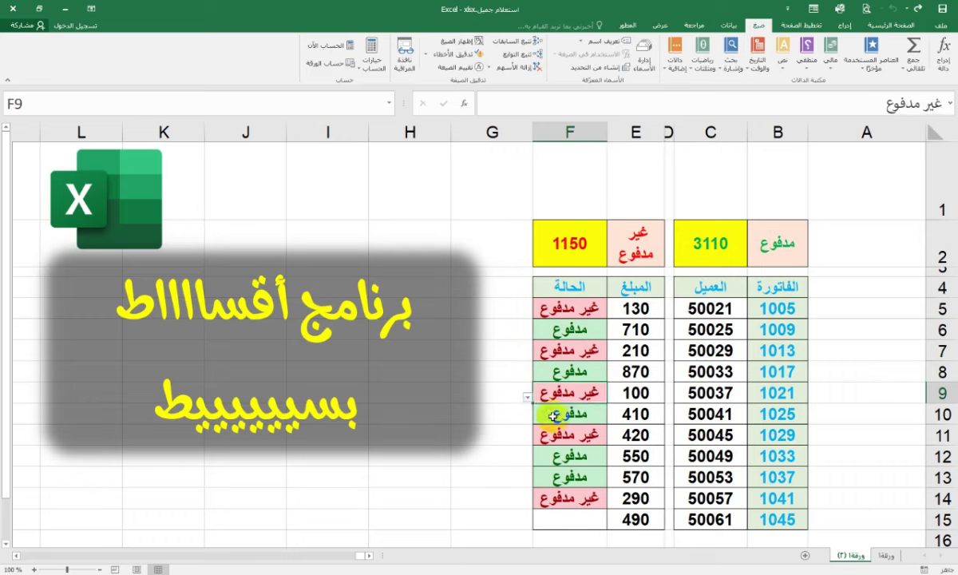
Change the status of invoice 1025 in cell F10 to غير مدفوع
{"action": "key", "text": "Down"}
{"action": "left_click", "coordinate": [527, 418]}
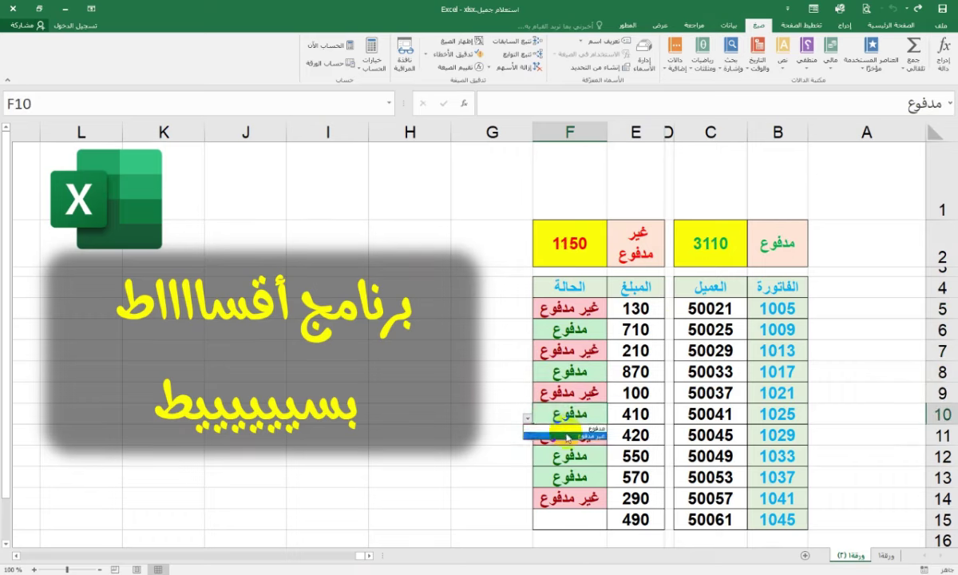
{"action": "left_click", "coordinate": [563, 435]}
Clear all the status entries below the الحالة heading in column F, rows 5 to 16
{"action": "left_click_drag", "start_coordinate": [570, 540], "coordinate": [573, 313]}
{"action": "key", "text": "Delete"}
{"action": "scroll", "coordinate": [576, 315], "scroll_direction": "down", "scroll_amount": 2}
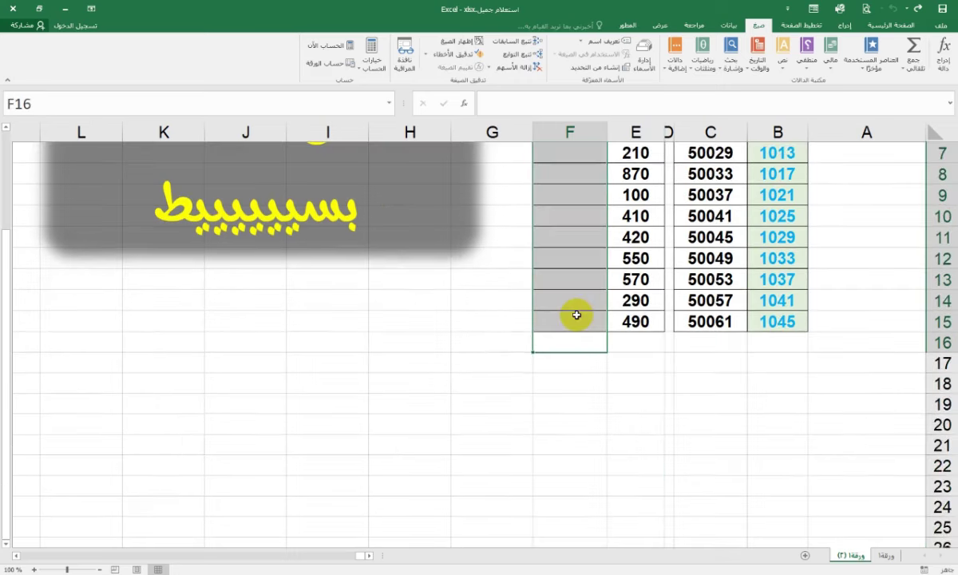
{"action": "scroll", "coordinate": [577, 315], "scroll_direction": "up", "scroll_amount": 2}
Clear the unpaid total in cell F2 and the paid total in cell C2
{"action": "left_click_drag", "start_coordinate": [551, 192], "coordinate": [559, 240]}
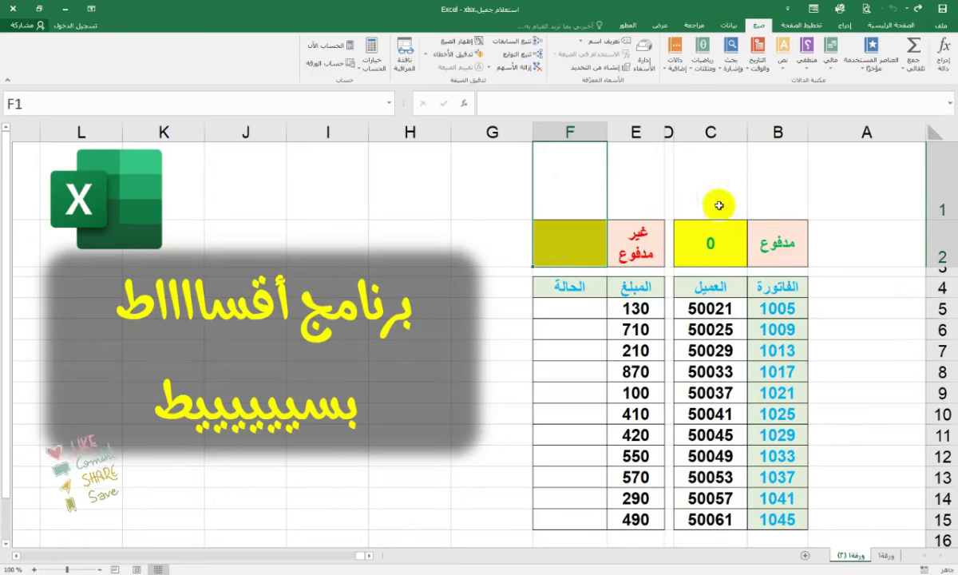
{"action": "left_click_drag", "start_coordinate": [688, 184], "coordinate": [722, 244]}
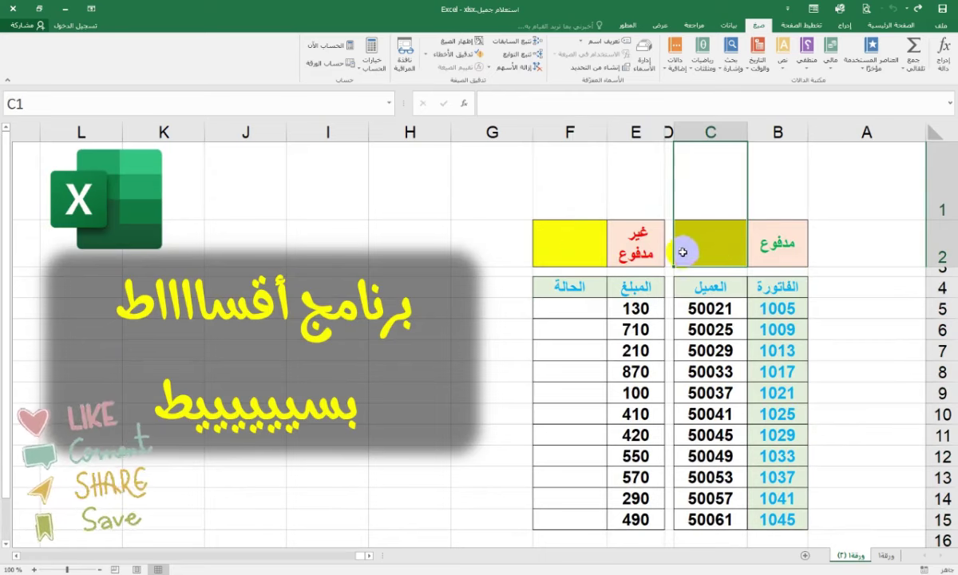
{"action": "left_click", "coordinate": [515, 250]}
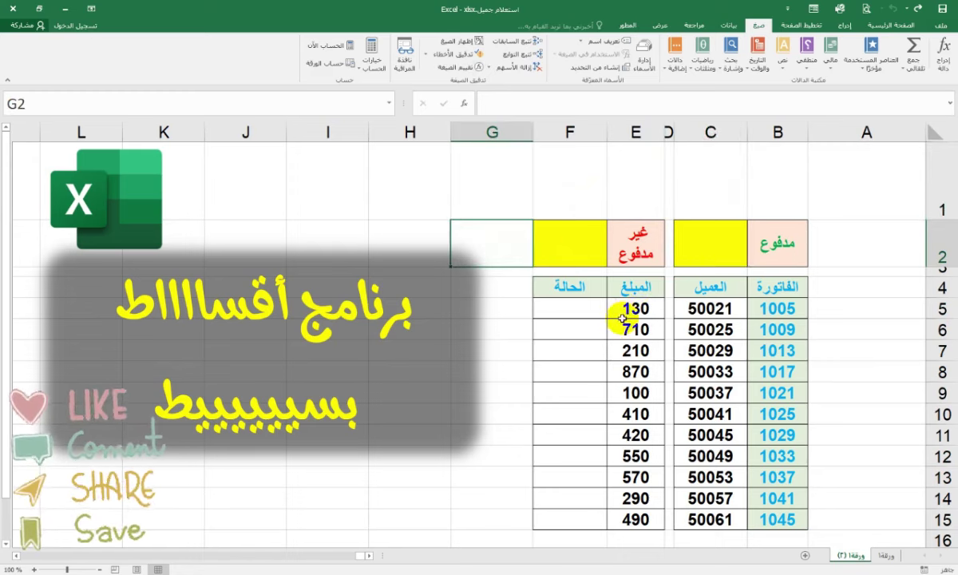
{"action": "left_click", "coordinate": [720, 238]}
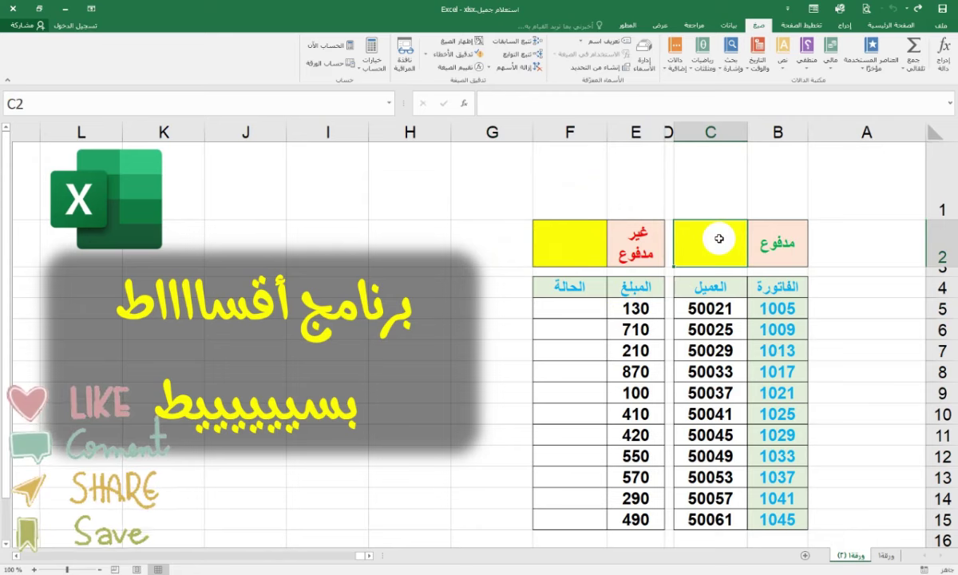
{"action": "left_click", "coordinate": [587, 306]}
{"action": "left_click", "coordinate": [577, 335]}
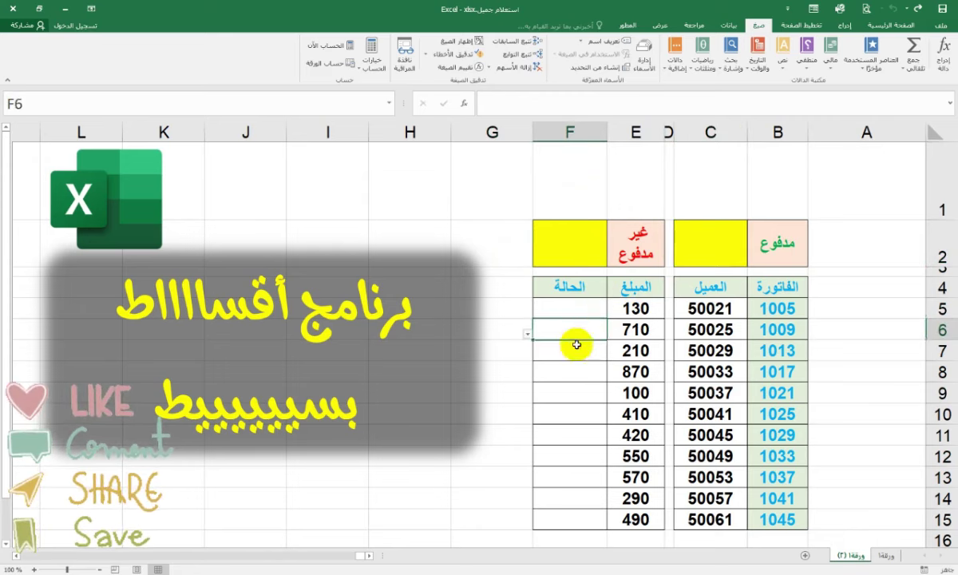
{"action": "left_click", "coordinate": [573, 351]}
{"action": "left_click", "coordinate": [574, 376]}
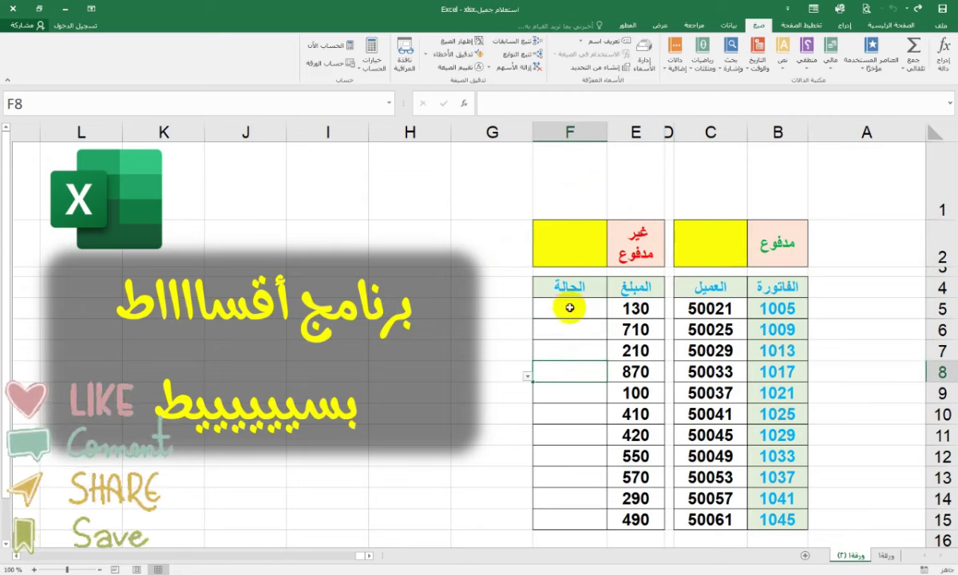
Apply list data validation to the status cells F5:F15, with مدفوع and غير مدفوع as the source items
{"action": "left_click_drag", "start_coordinate": [569, 307], "coordinate": [564, 513]}
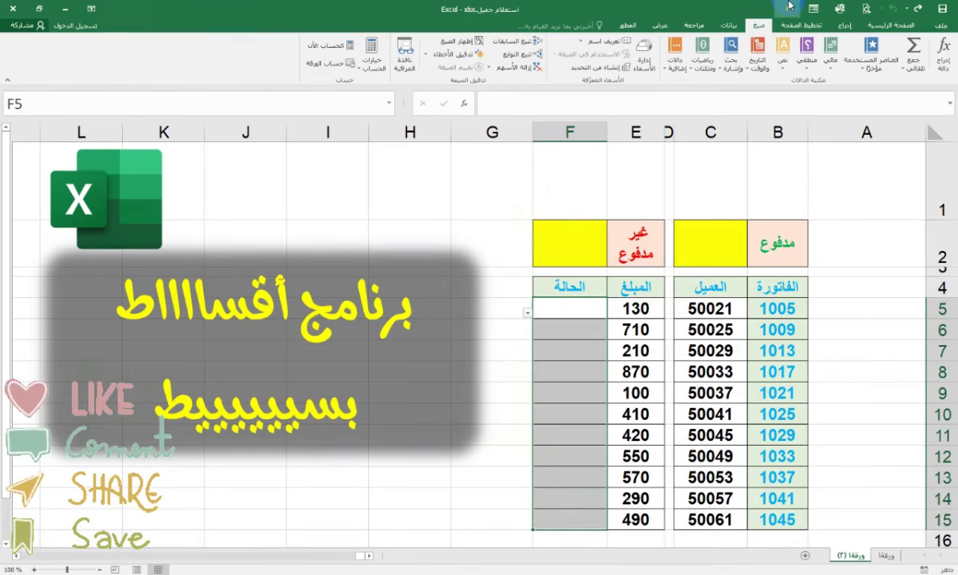
{"action": "left_click", "coordinate": [731, 25]}
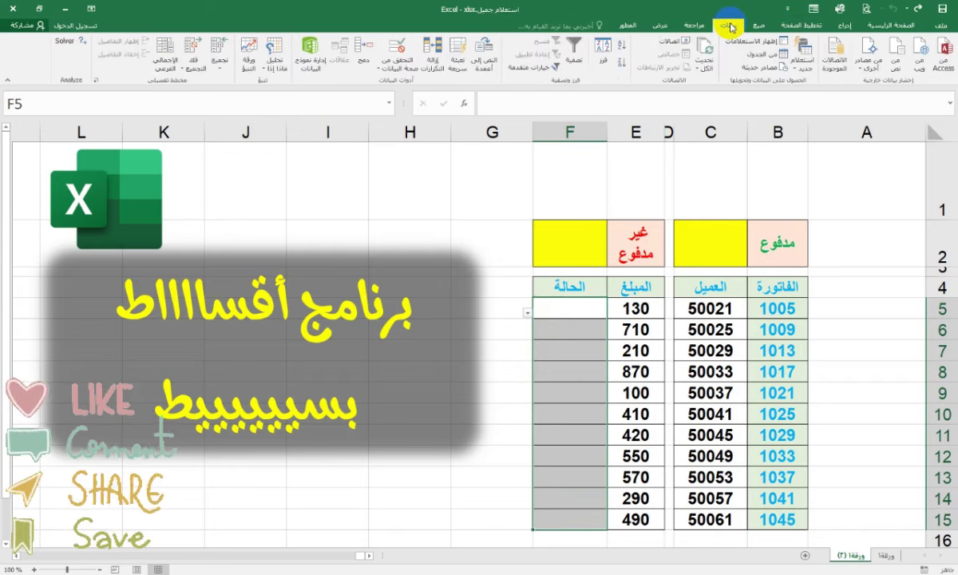
{"action": "left_click", "coordinate": [398, 47]}
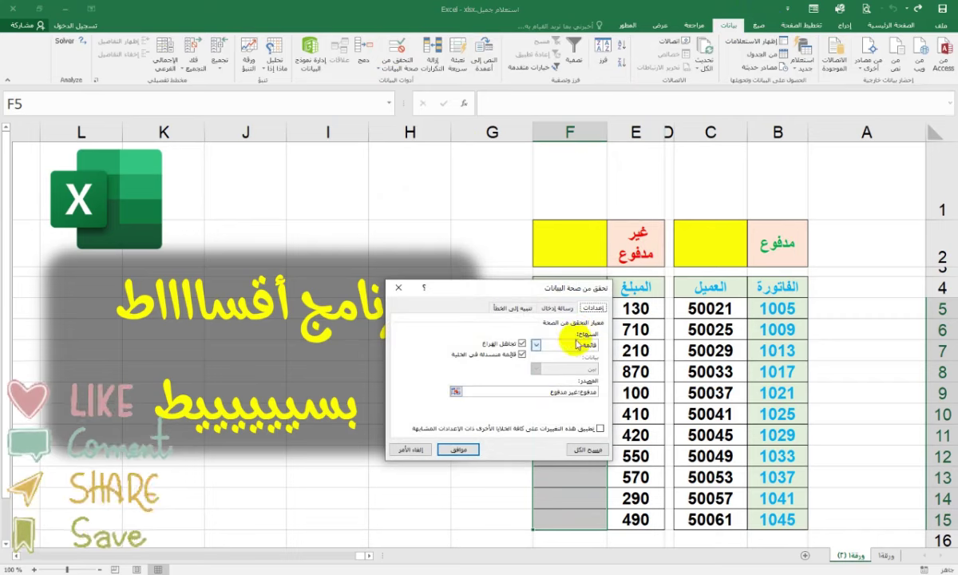
{"action": "left_click", "coordinate": [538, 344]}
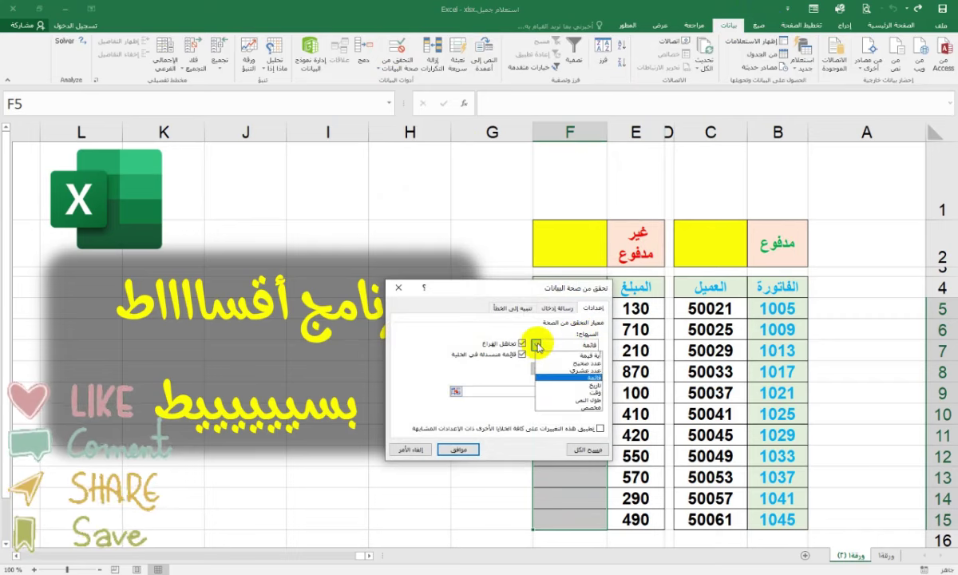
{"action": "left_click", "coordinate": [589, 380]}
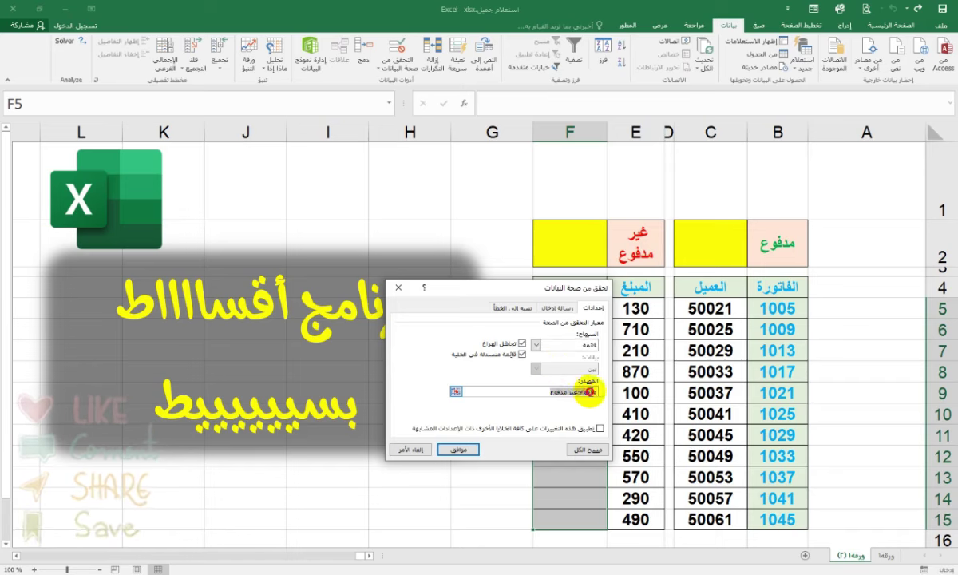
{"action": "left_click_drag", "start_coordinate": [533, 391], "coordinate": [599, 396]}
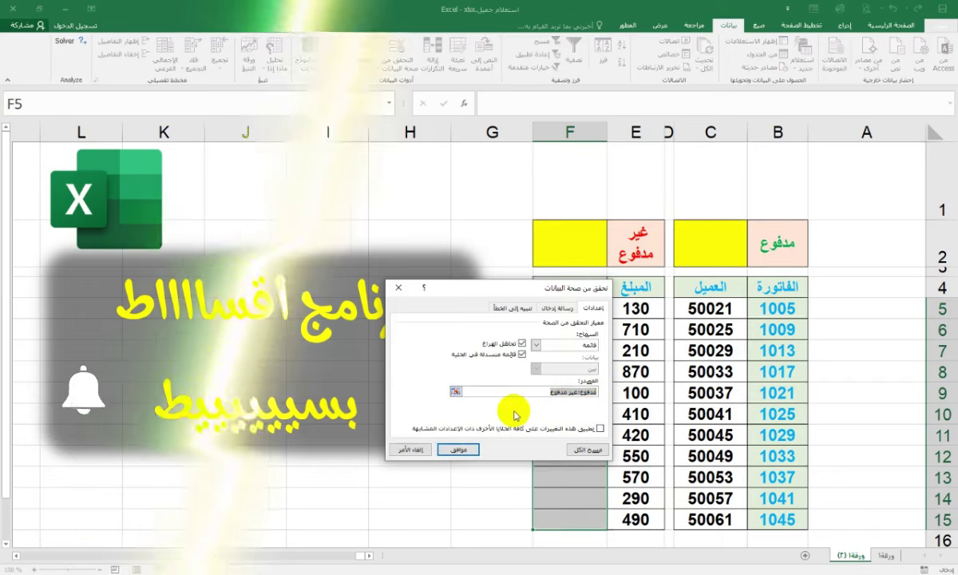
{"action": "left_click", "coordinate": [459, 449]}
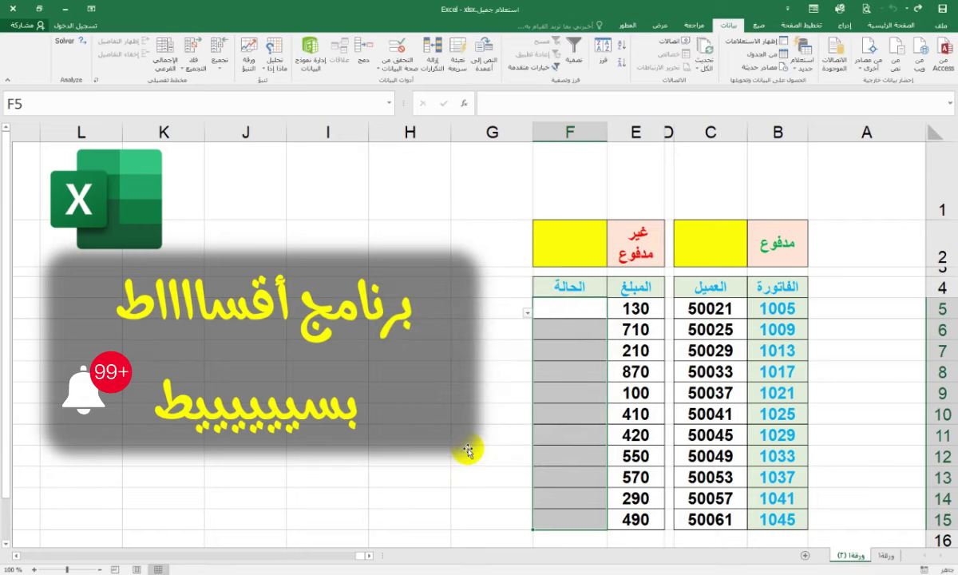
Choose the status مدفوع for cell F6 and غير مدفوع for cell F5
{"action": "left_click", "coordinate": [545, 327]}
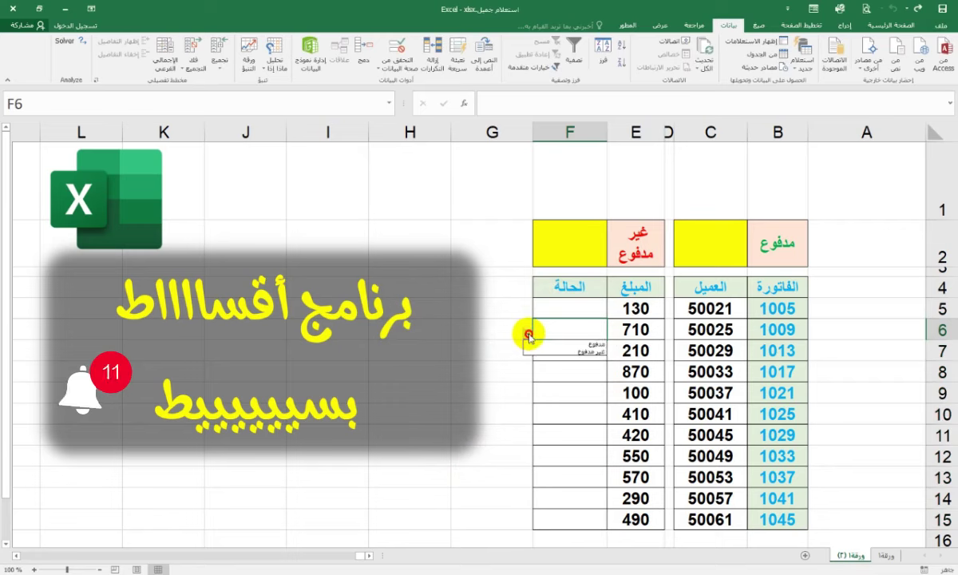
{"action": "left_click", "coordinate": [527, 333]}
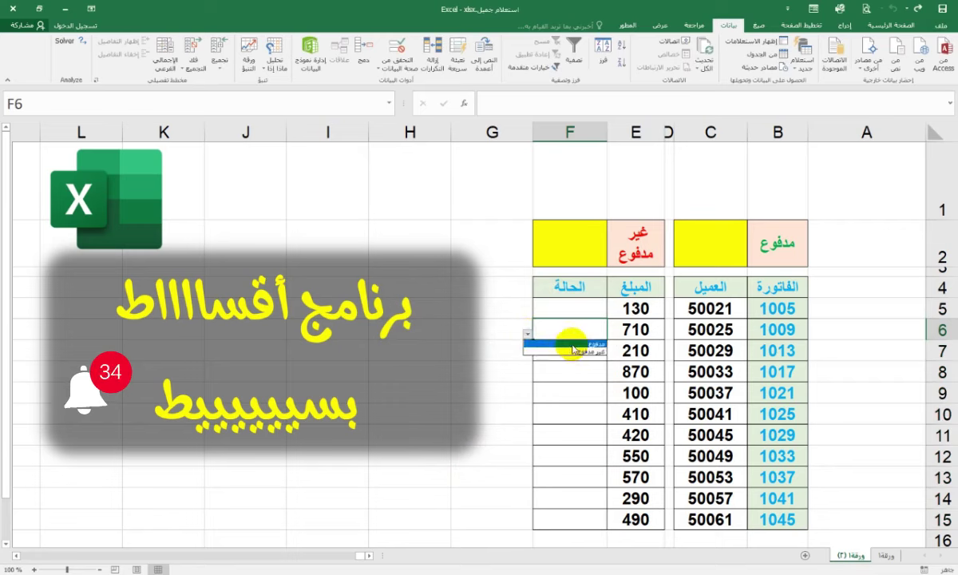
{"action": "left_click", "coordinate": [563, 344]}
{"action": "left_click", "coordinate": [567, 308]}
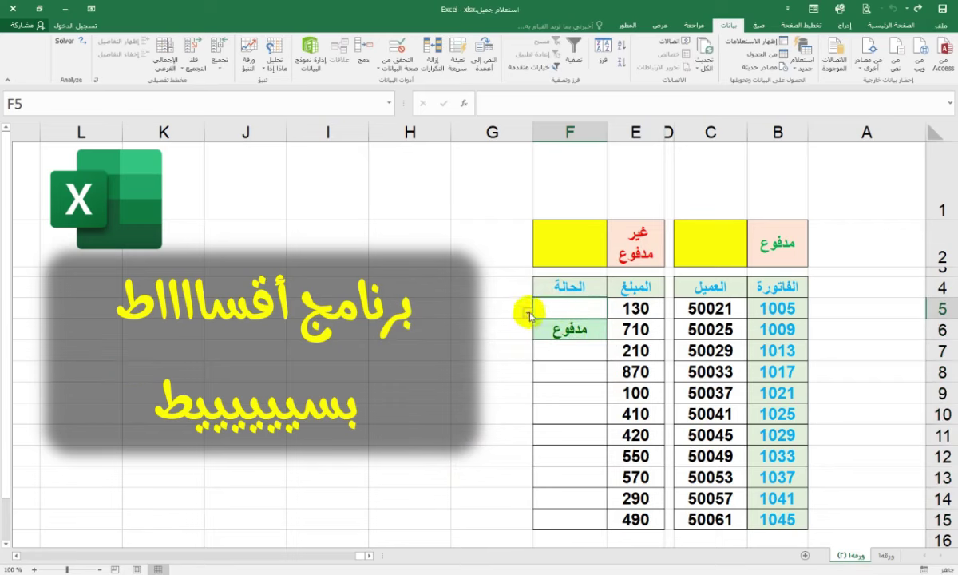
{"action": "left_click", "coordinate": [528, 313]}
{"action": "left_click", "coordinate": [573, 324]}
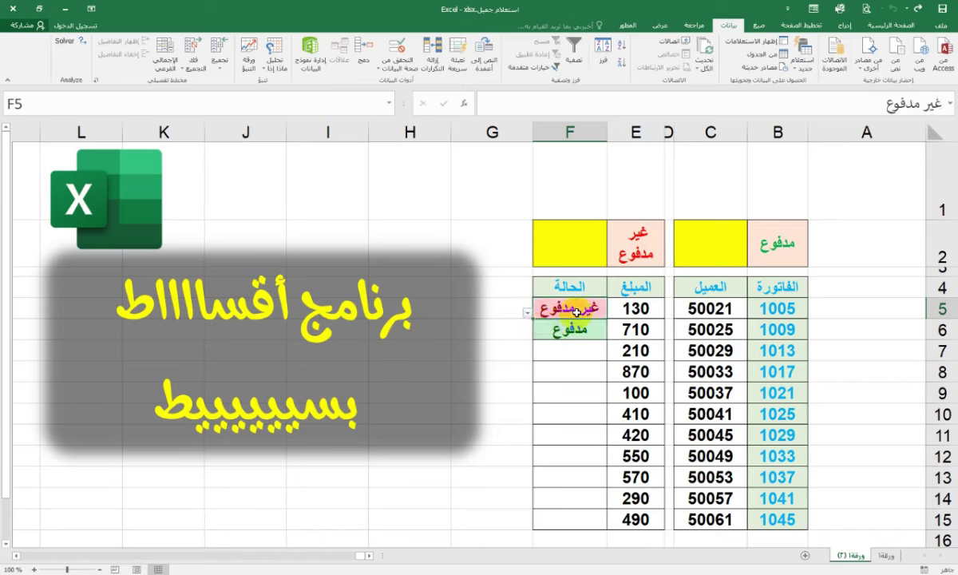
{"action": "left_click", "coordinate": [578, 347]}
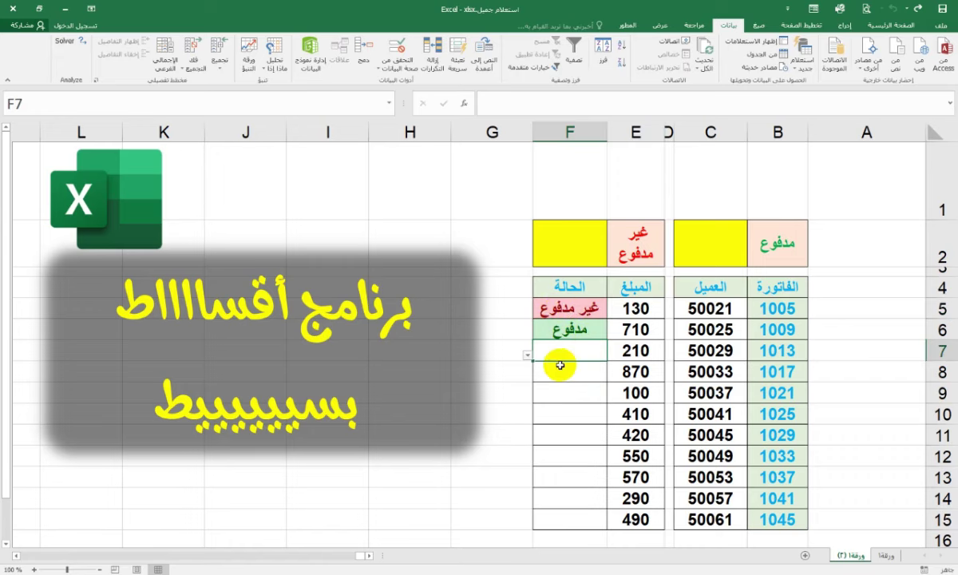
Try to add an Equal To conditional formatting rule to F5:F15 giving غير مدفوع light red fill with dark red text
{"action": "left_click_drag", "start_coordinate": [549, 309], "coordinate": [565, 517]}
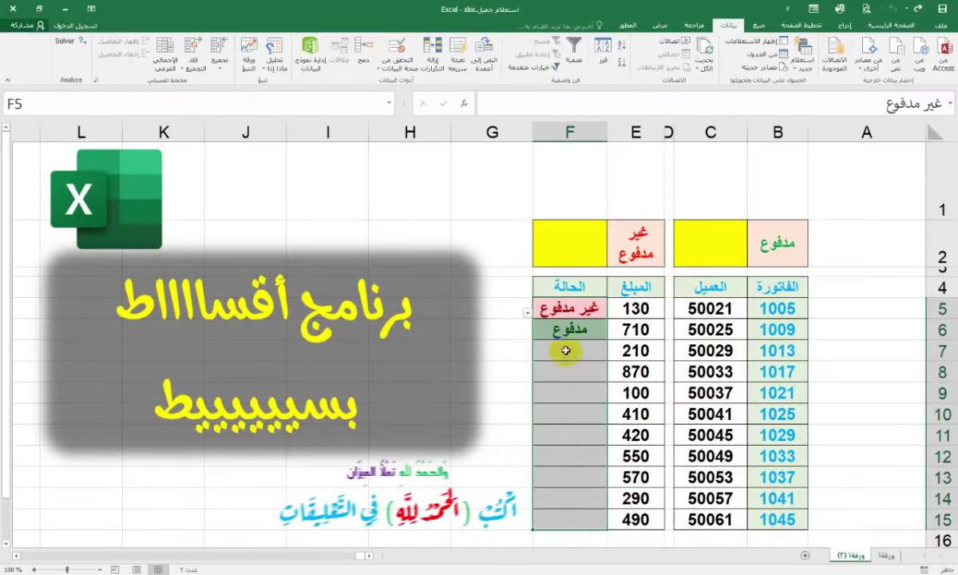
{"action": "left_click", "coordinate": [889, 22]}
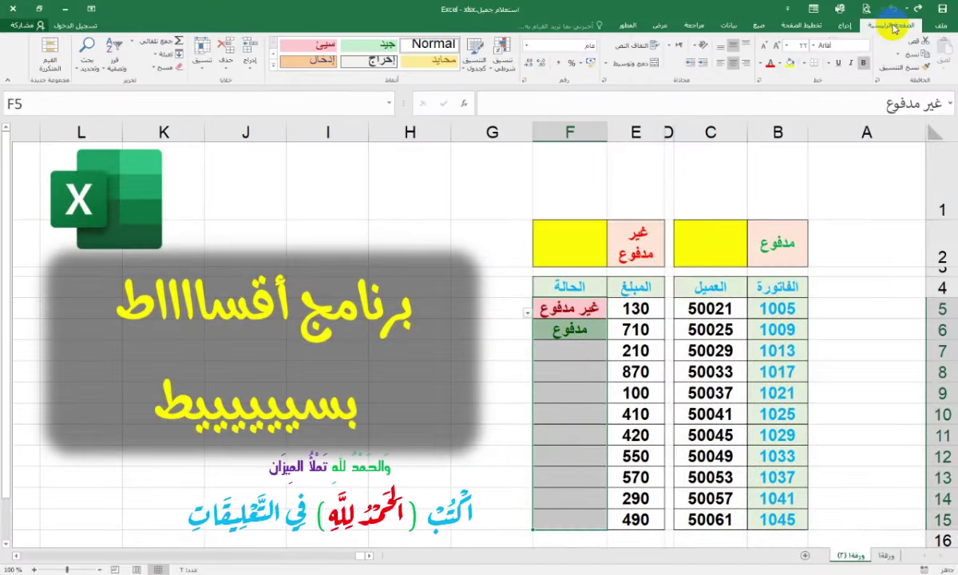
{"action": "left_click", "coordinate": [502, 70]}
{"action": "mouse_move", "coordinate": [482, 86]}
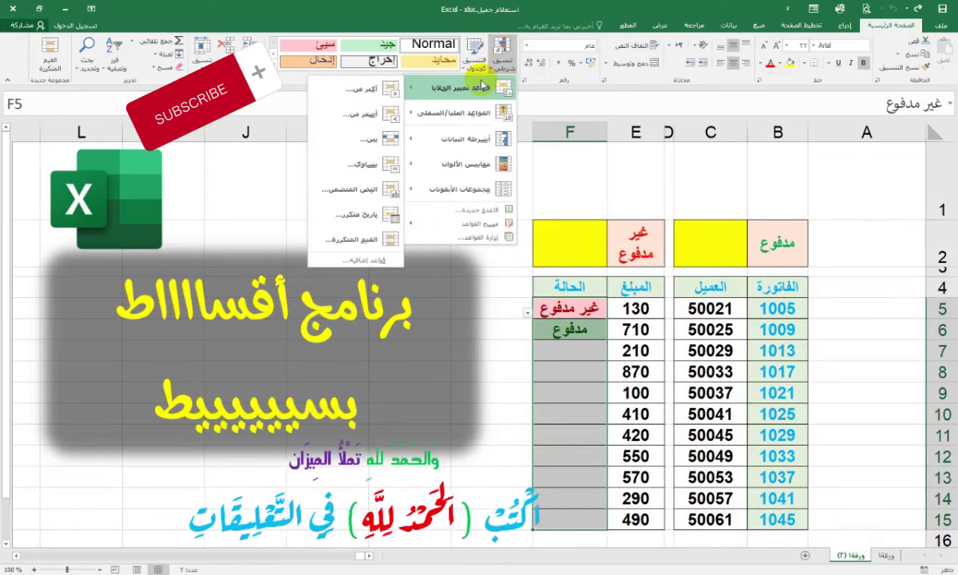
{"action": "left_click", "coordinate": [351, 167]}
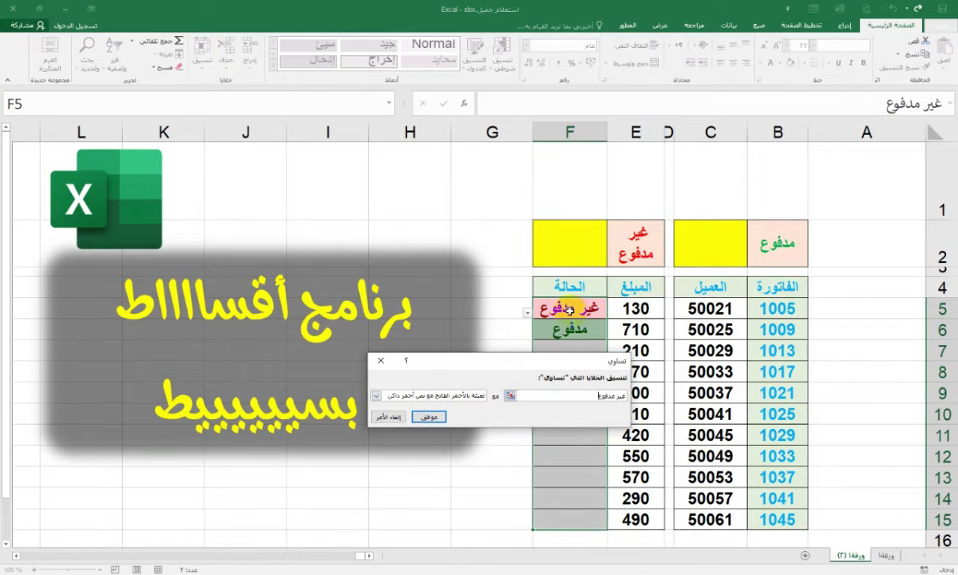
{"action": "left_click", "coordinate": [400, 418]}
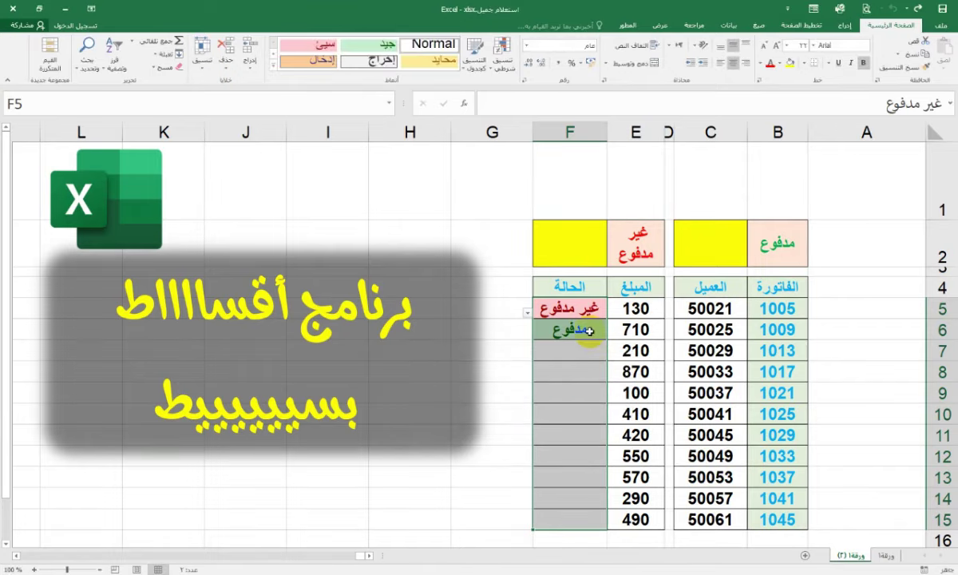
Add an Equal To conditional formatting rule to F5:F15 that gives مدفوع a green fill with dark green text
{"action": "left_click_drag", "start_coordinate": [589, 306], "coordinate": [581, 521]}
{"action": "left_click", "coordinate": [502, 56]}
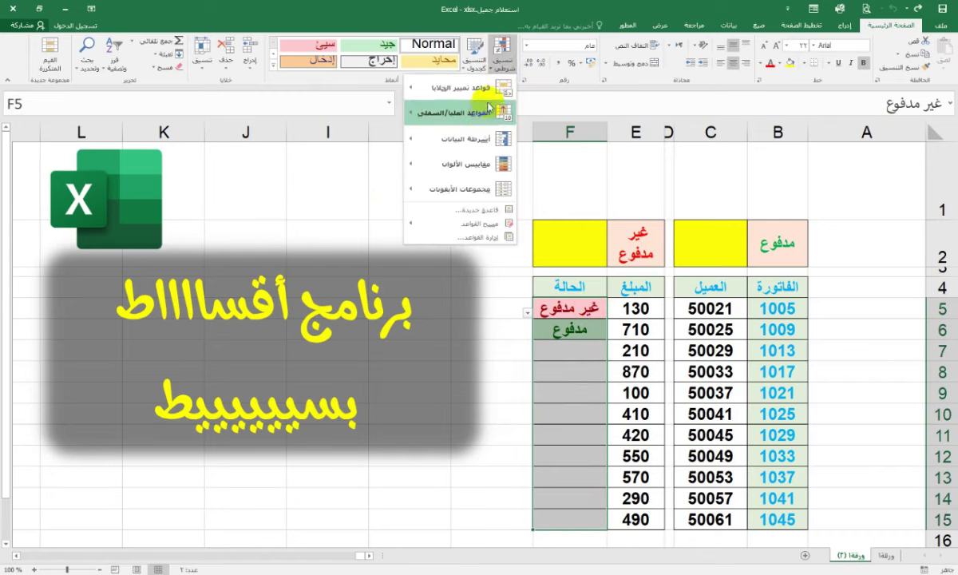
{"action": "mouse_move", "coordinate": [484, 90]}
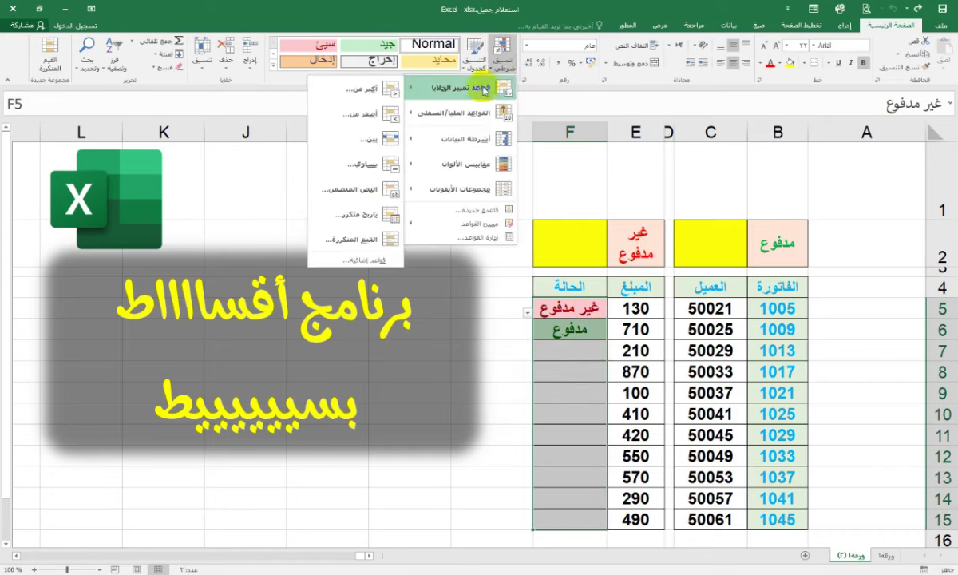
{"action": "left_click", "coordinate": [360, 164]}
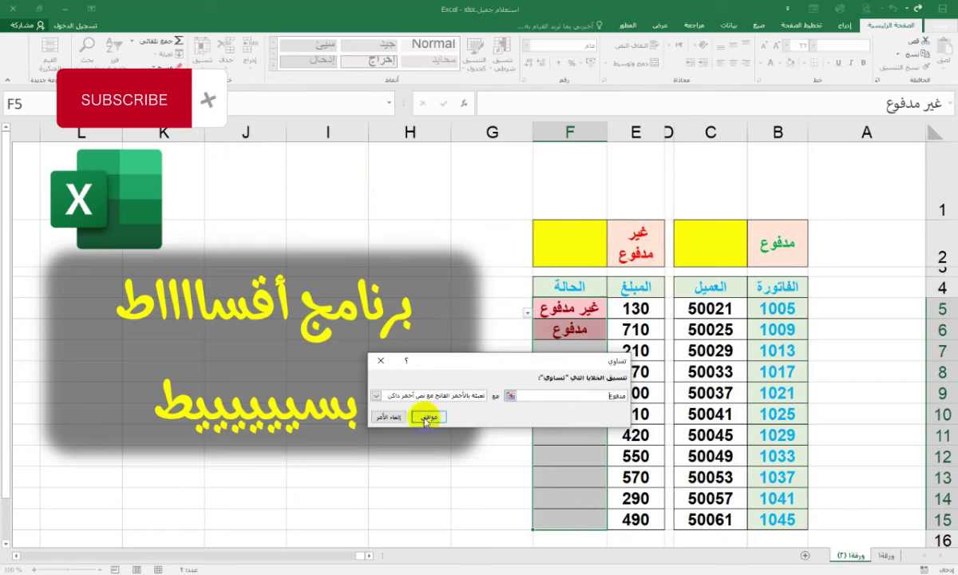
{"action": "left_click", "coordinate": [376, 396]}
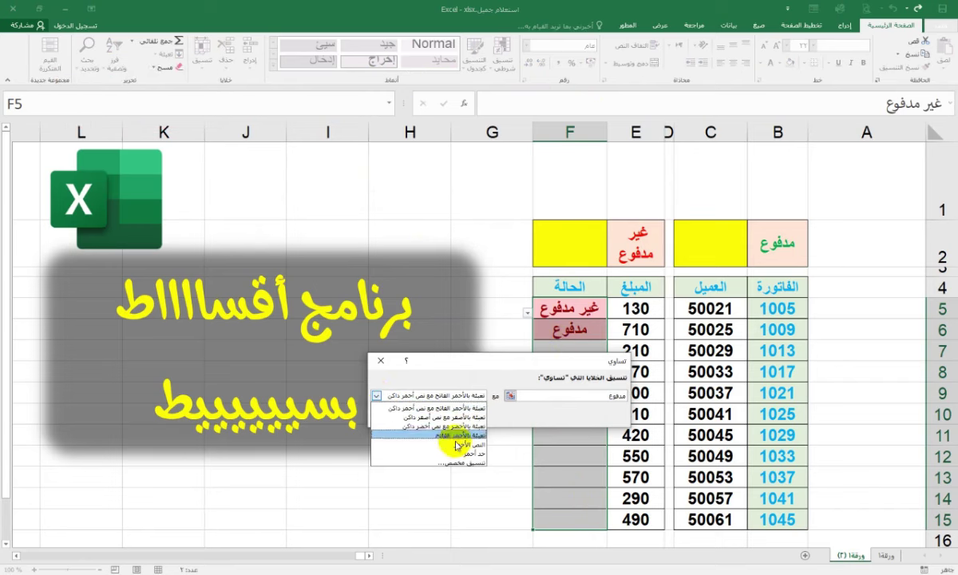
{"action": "left_click", "coordinate": [415, 425]}
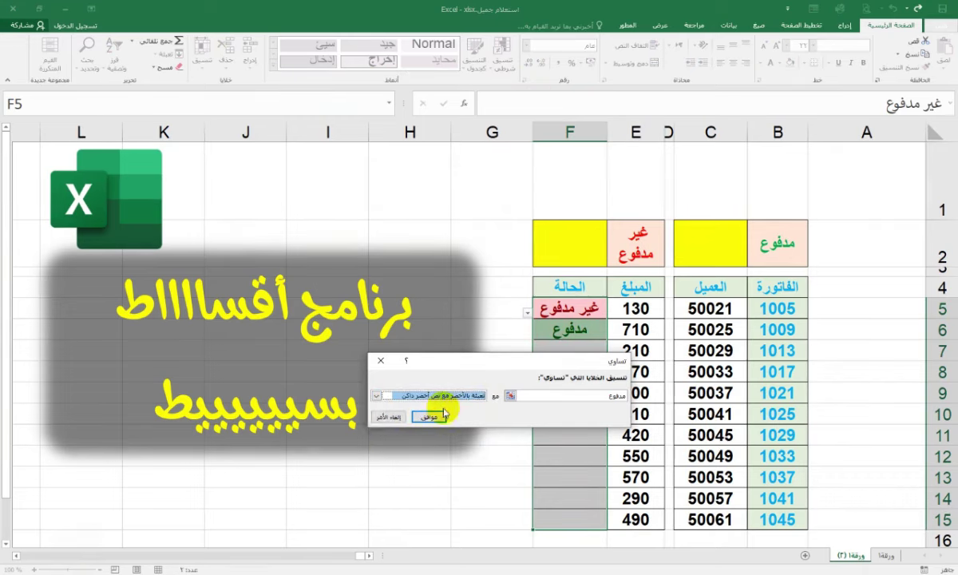
{"action": "left_click", "coordinate": [419, 416]}
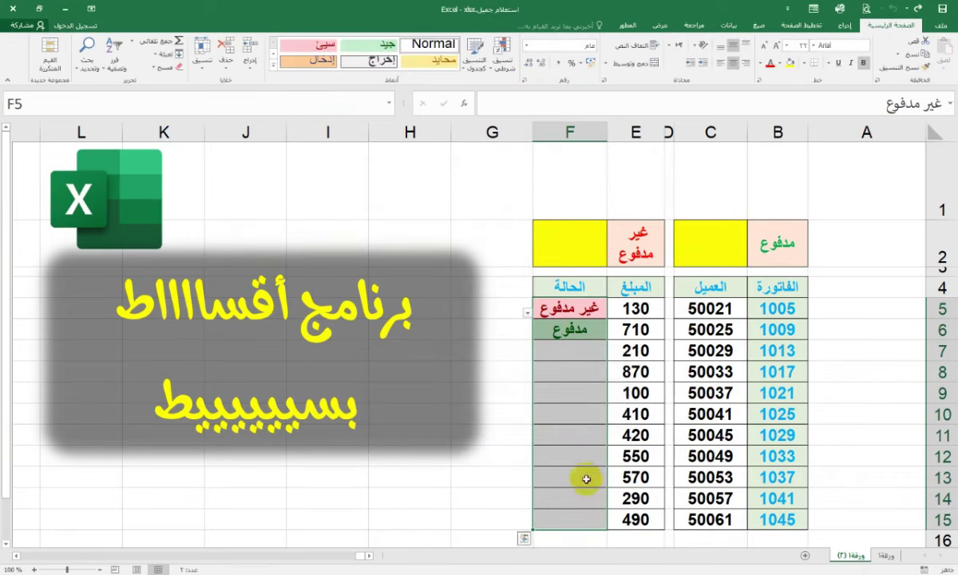
Choose the status مدفوع for cell F7 and غير مدفوع for cell F8
{"action": "left_click", "coordinate": [559, 351]}
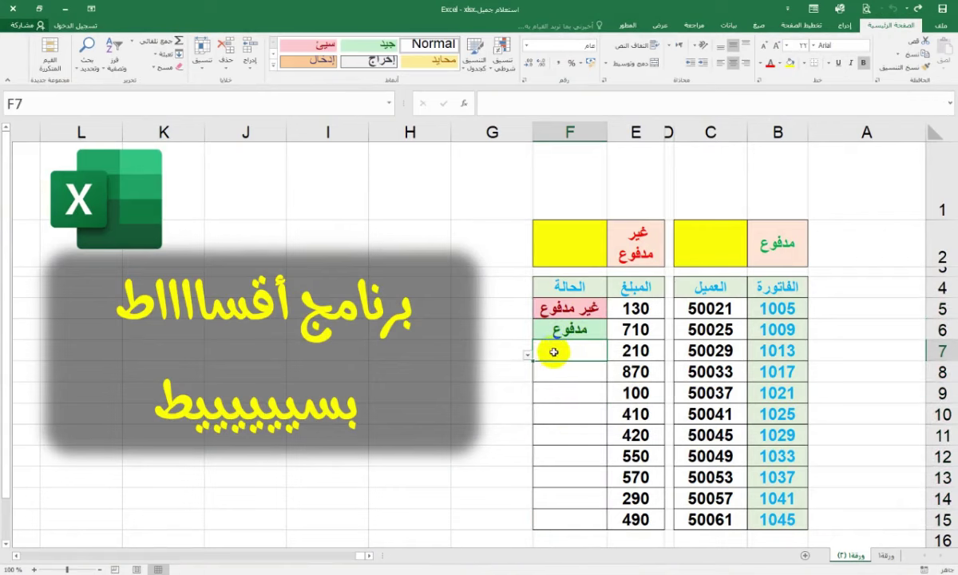
{"action": "left_click", "coordinate": [528, 354]}
{"action": "left_click", "coordinate": [559, 366]}
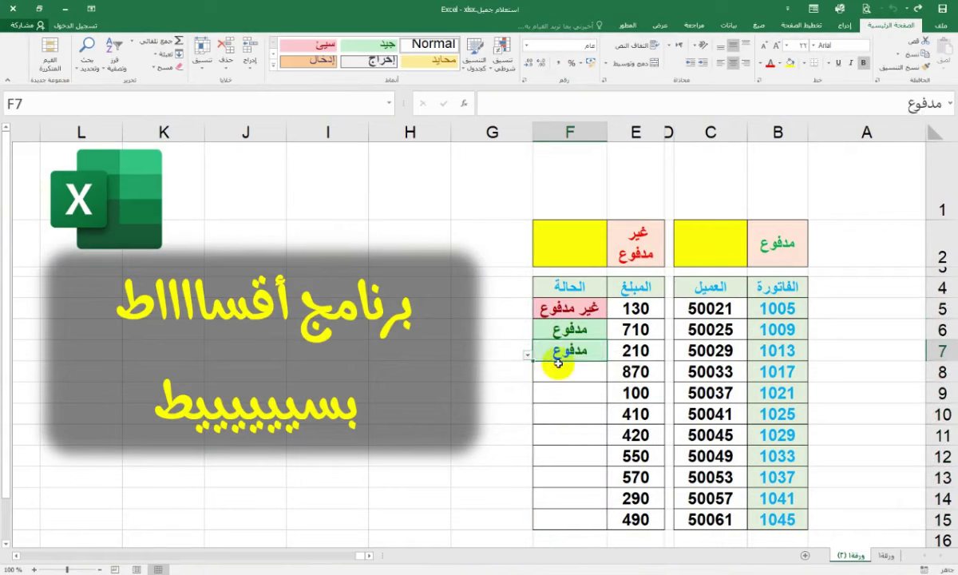
{"action": "left_click", "coordinate": [532, 373]}
{"action": "left_click", "coordinate": [527, 375]}
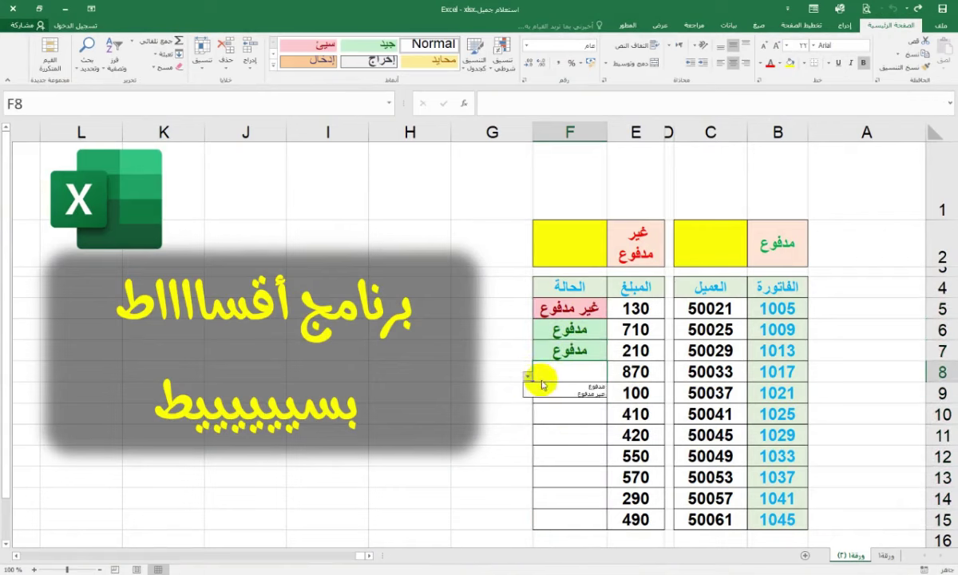
{"action": "left_click", "coordinate": [569, 393]}
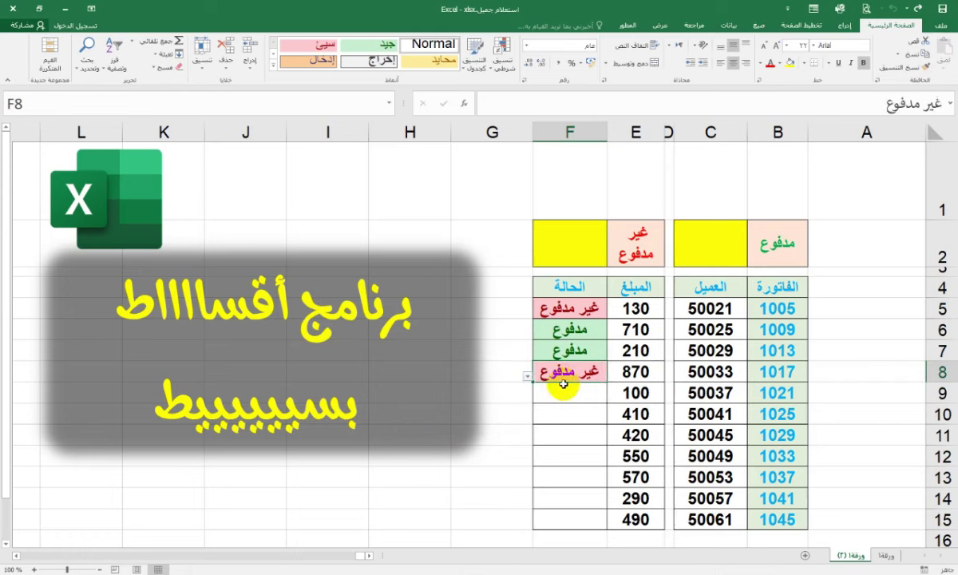
Examine which amounts in the مدفوع and غير مدفوع rows belong to the total cells C2 and F2
{"action": "left_click", "coordinate": [731, 250]}
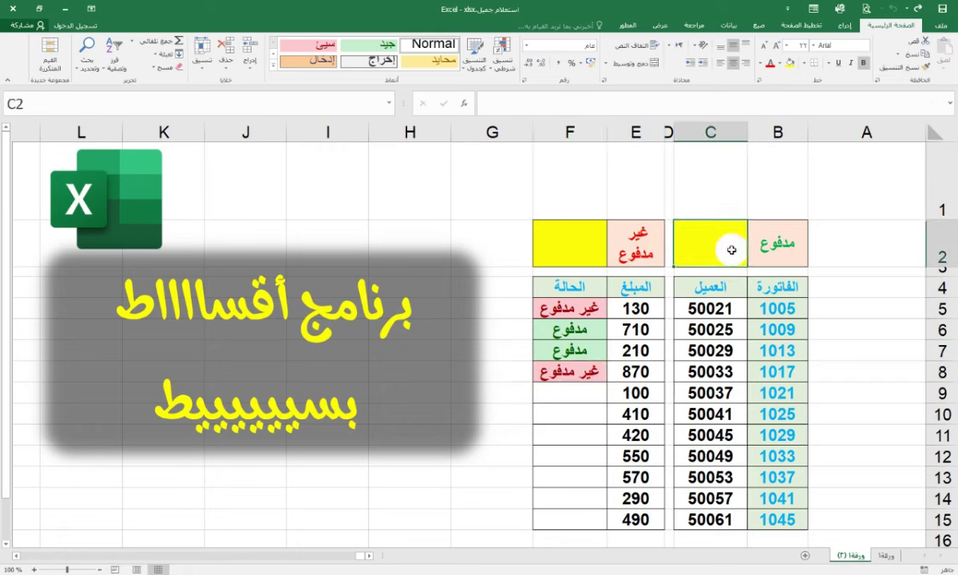
{"action": "left_click_drag", "start_coordinate": [567, 308], "coordinate": [627, 311]}
{"action": "left_click_drag", "start_coordinate": [552, 327], "coordinate": [650, 350]}
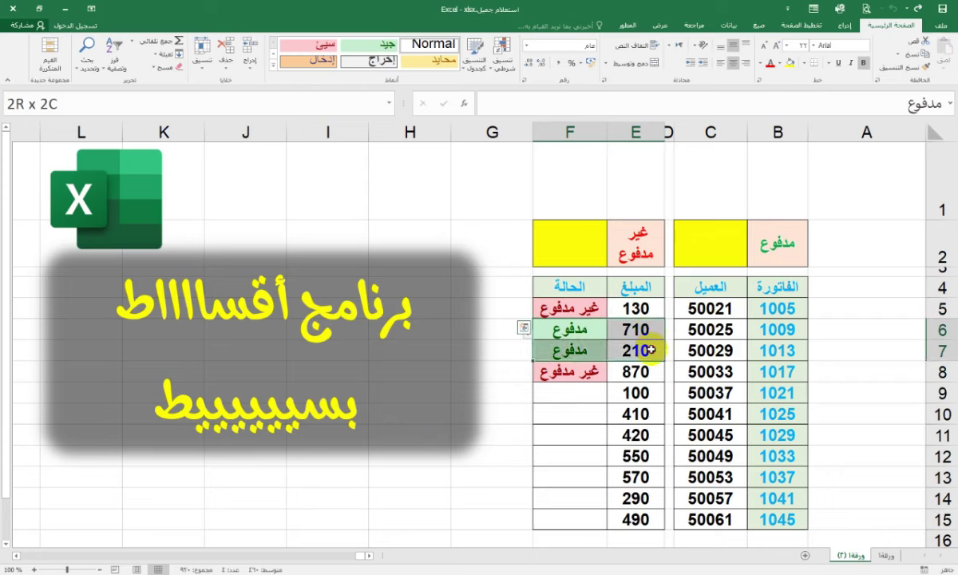
{"action": "left_click", "coordinate": [706, 242]}
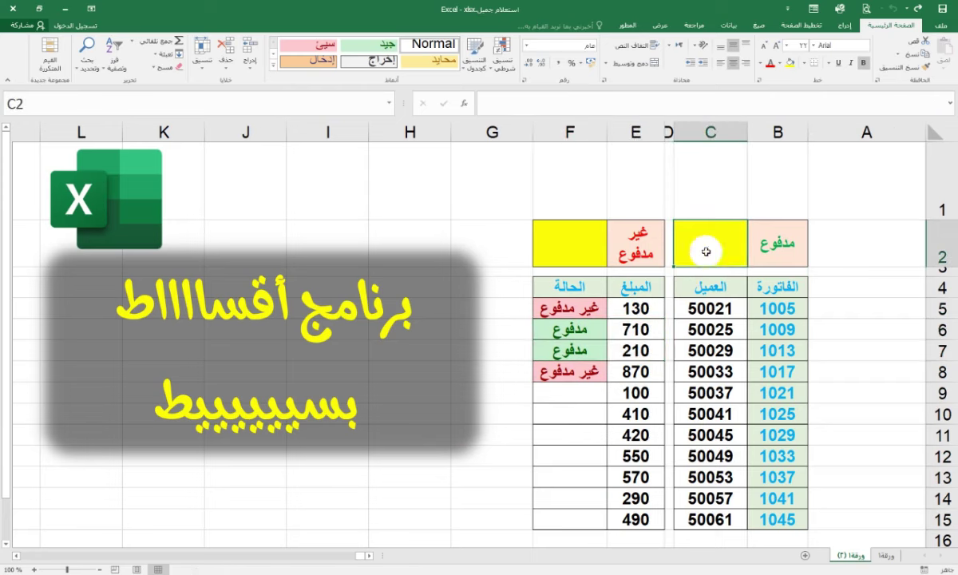
{"action": "left_click_drag", "start_coordinate": [603, 391], "coordinate": [635, 413]}
{"action": "left_click", "coordinate": [701, 247]}
{"action": "left_click_drag", "start_coordinate": [577, 310], "coordinate": [613, 311]}
{"action": "left_click_drag", "start_coordinate": [574, 372], "coordinate": [618, 361]}
{"action": "left_click", "coordinate": [554, 254]}
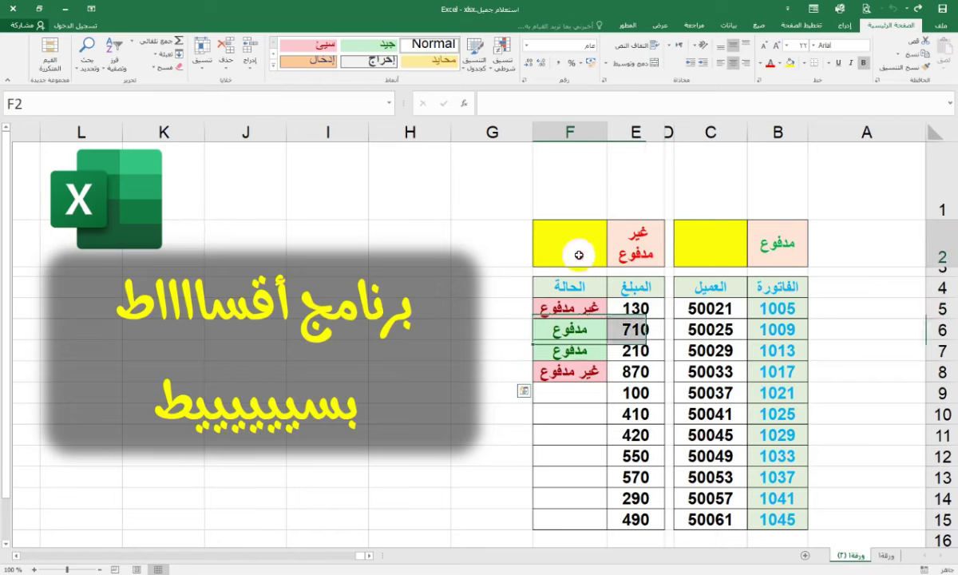
Start a SUMIF formula in cell C2 and open its function arguments clear of the data table
{"action": "left_click", "coordinate": [682, 250]}
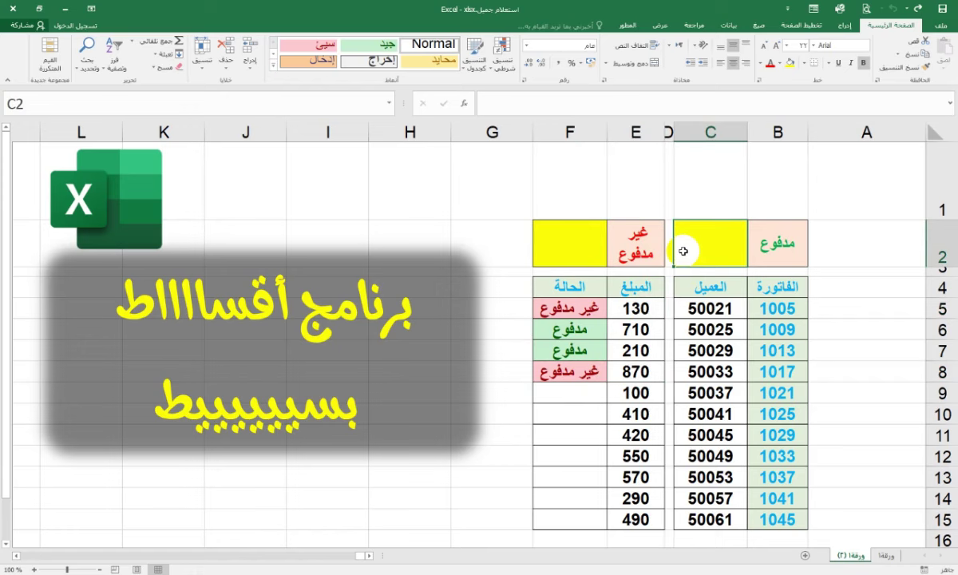
{"action": "type", "text": "="}
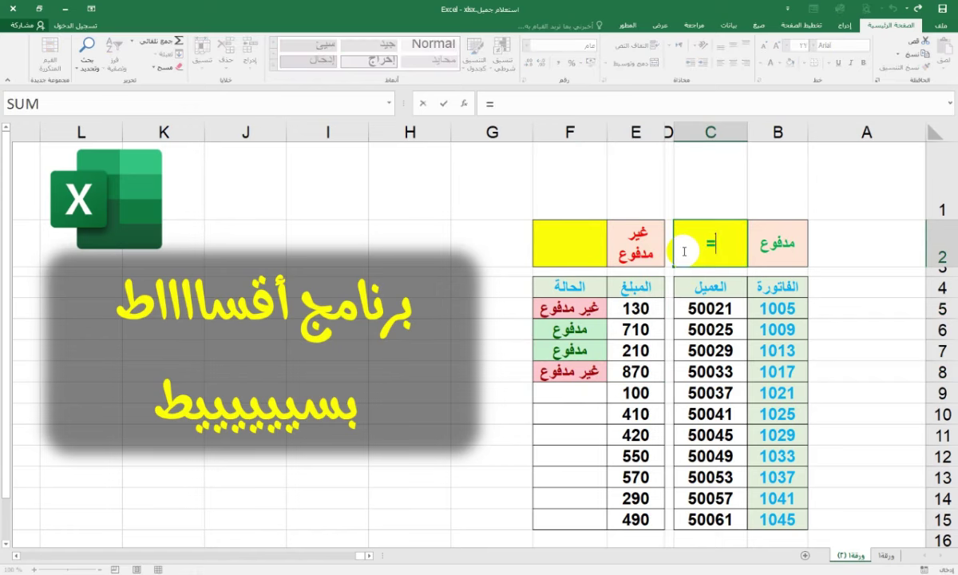
{"action": "type", "text": "su"}
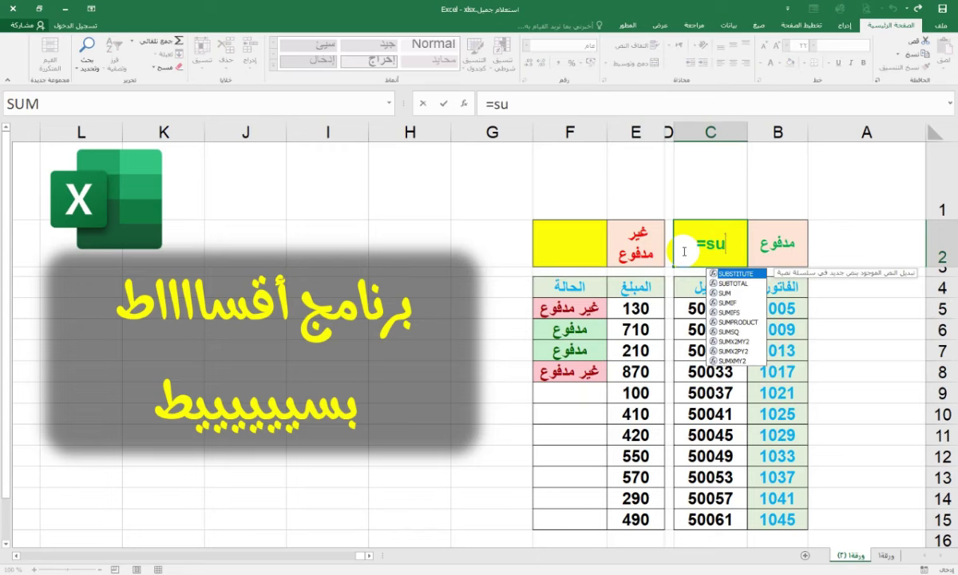
{"action": "type", "text": "m"}
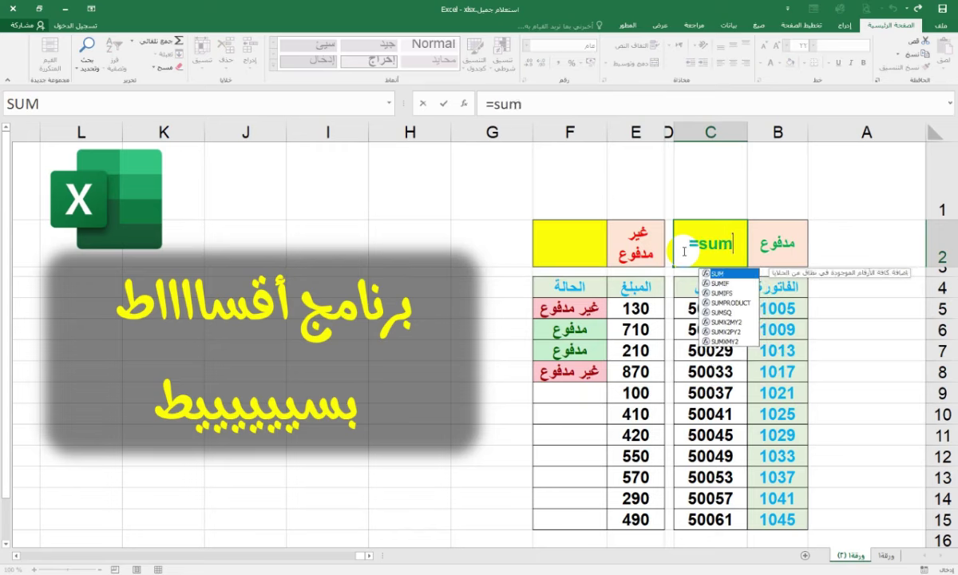
{"action": "double_click", "coordinate": [723, 283]}
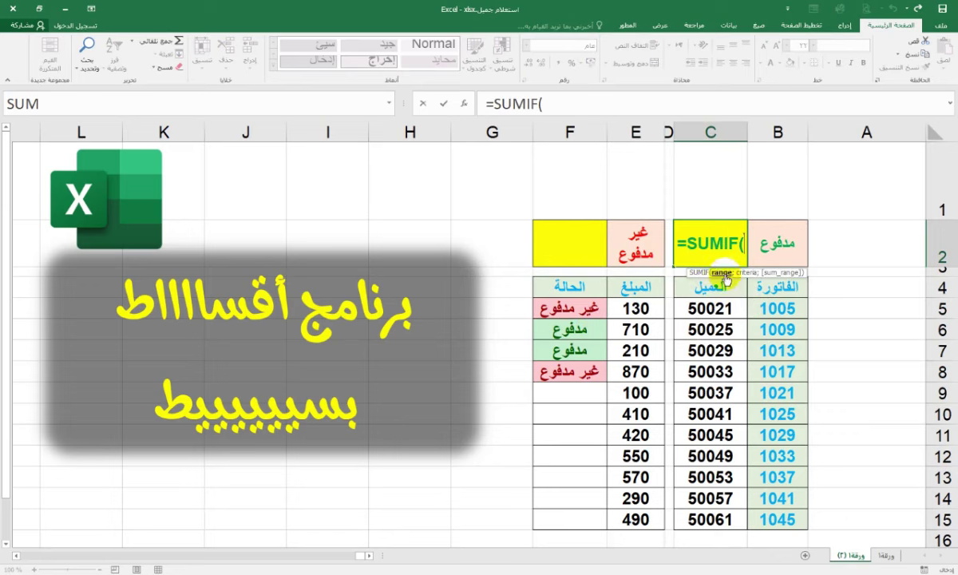
{"action": "left_click", "coordinate": [465, 103]}
{"action": "left_click_drag", "start_coordinate": [528, 275], "coordinate": [427, 123]}
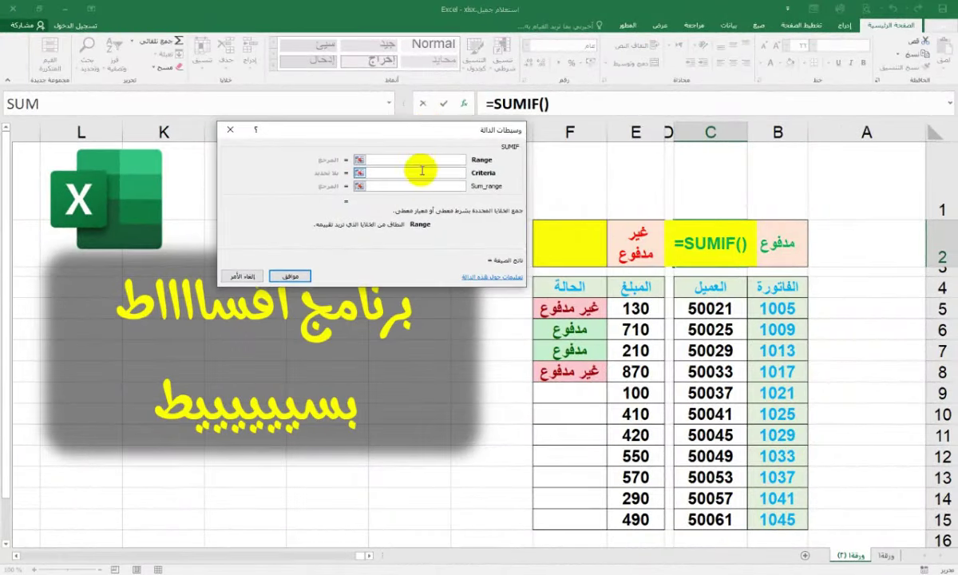
Complete the SUMIF in C2 with range F5:F15, criteria B2 and sum range E5:E15
{"action": "left_click_drag", "start_coordinate": [575, 311], "coordinate": [573, 516]}
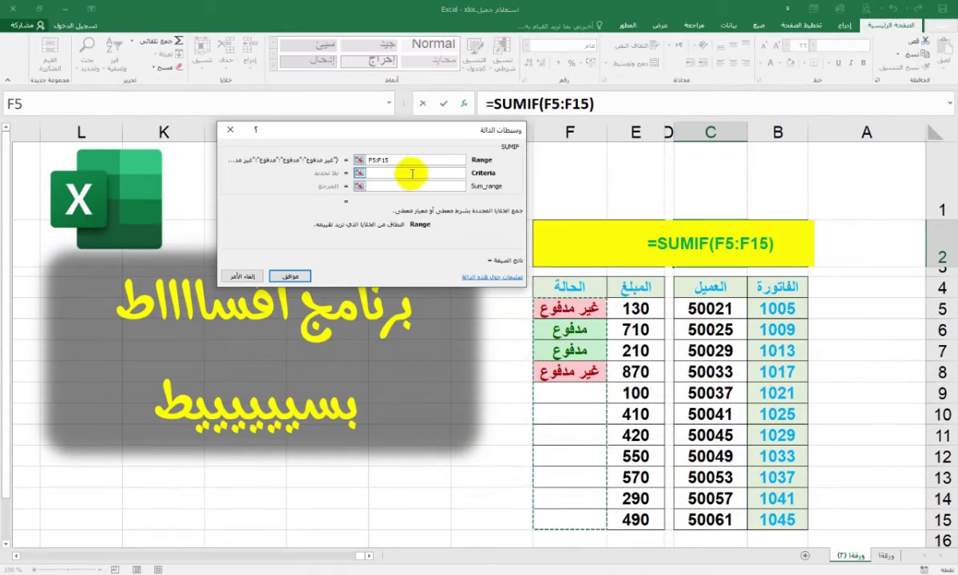
{"action": "left_click", "coordinate": [411, 174]}
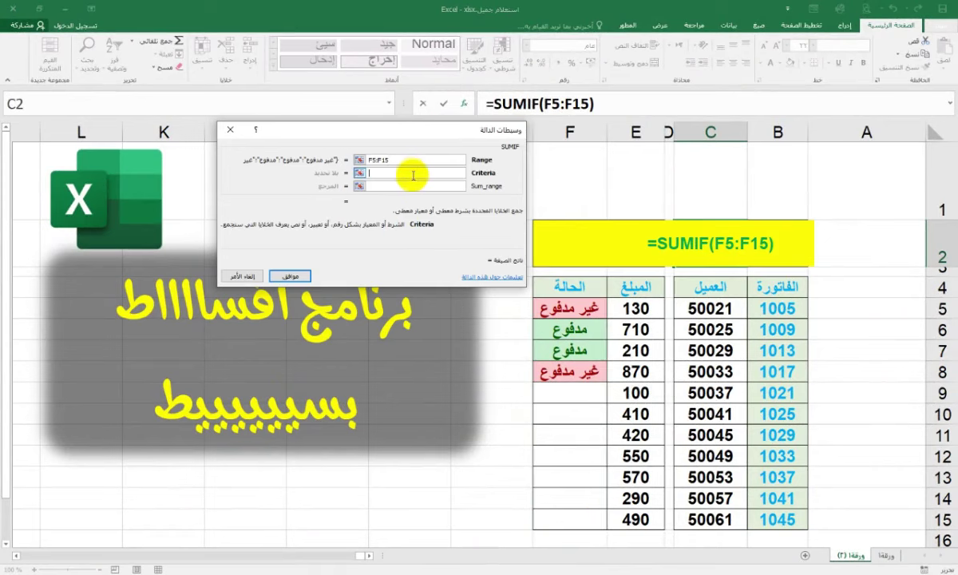
{"action": "left_click", "coordinate": [778, 233]}
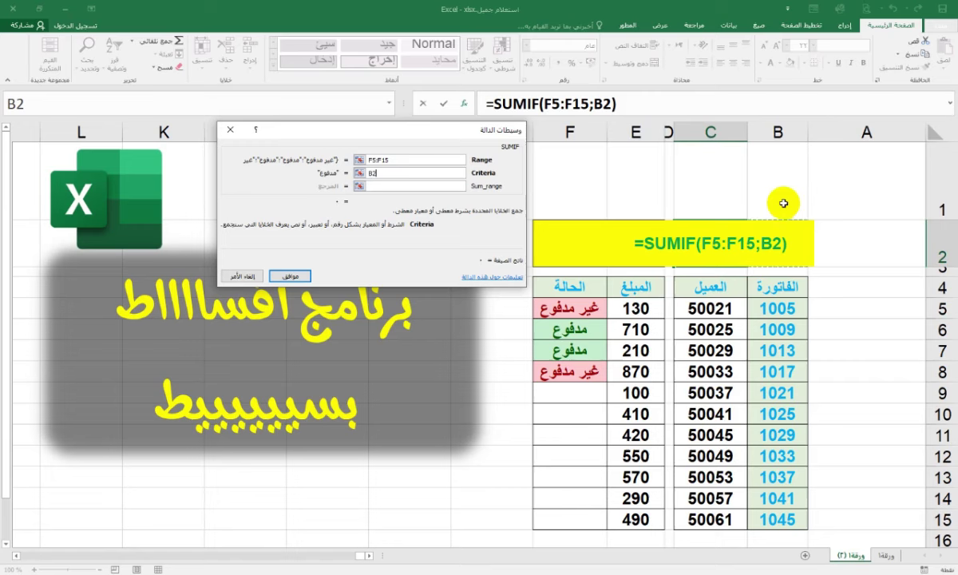
{"action": "left_click", "coordinate": [787, 247]}
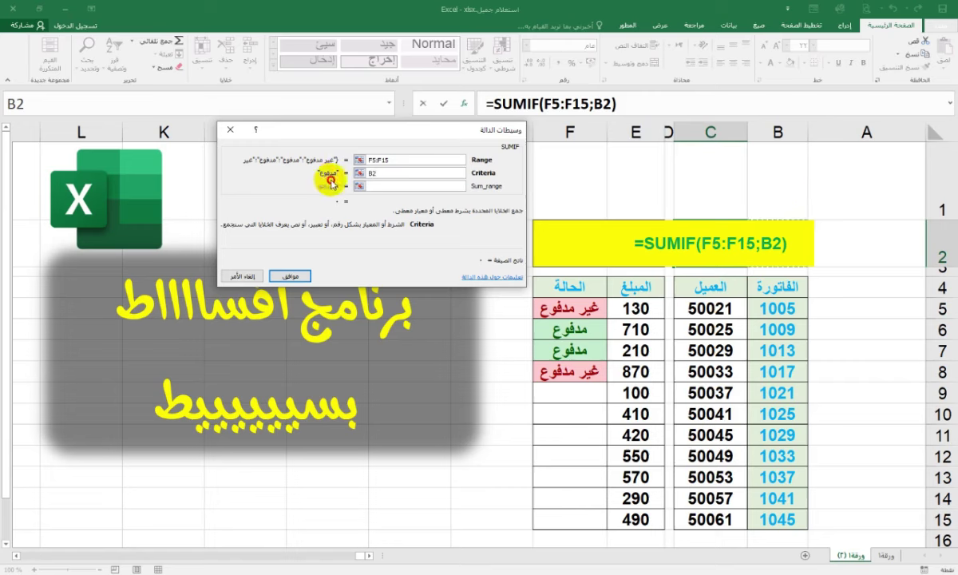
{"action": "left_click", "coordinate": [375, 186]}
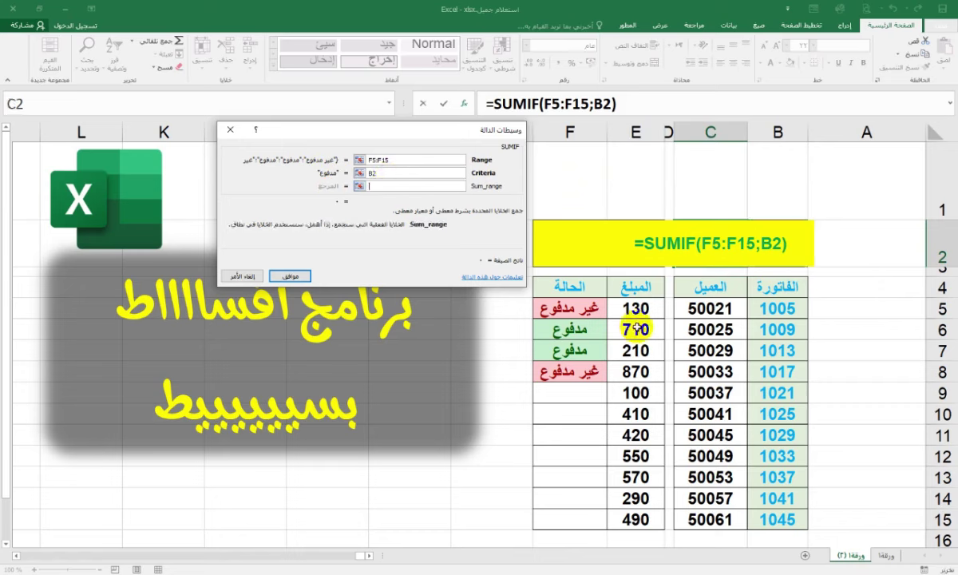
{"action": "left_click", "coordinate": [636, 308]}
{"action": "left_click_drag", "start_coordinate": [636, 308], "coordinate": [634, 517]}
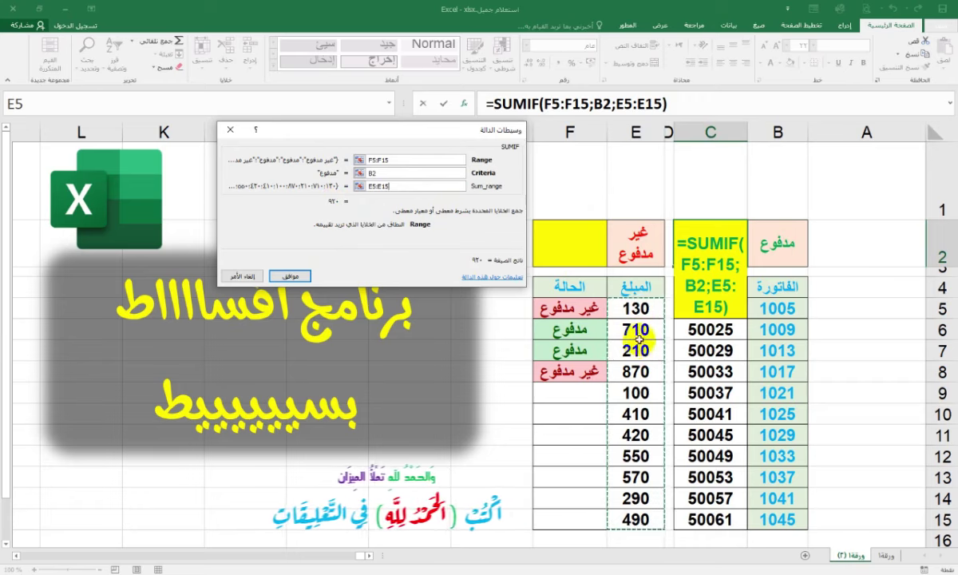
{"action": "left_click", "coordinate": [297, 274]}
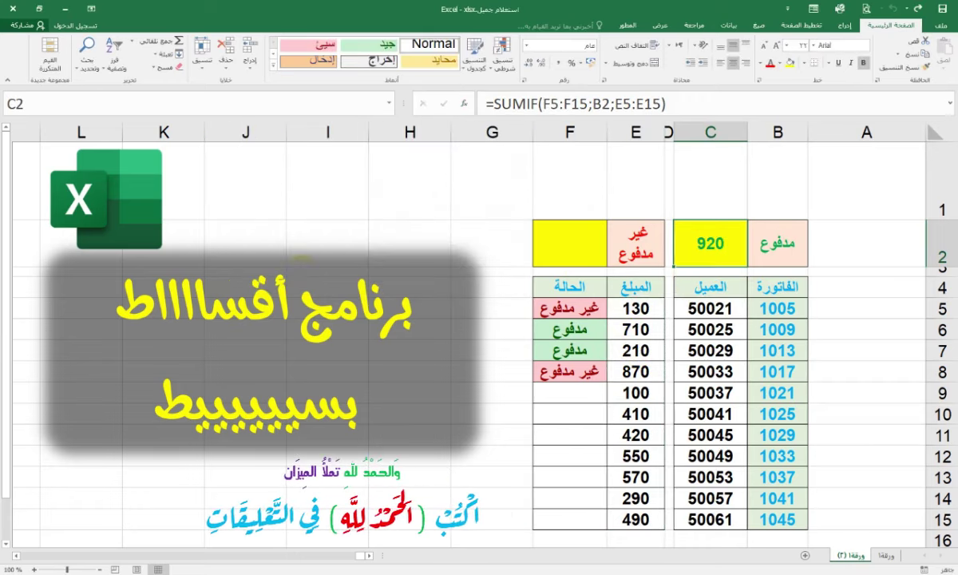
Enter the formula =SUMIF(F5:F15;E2;E5:E15) in cell F2 to total the unpaid amounts
{"action": "left_click", "coordinate": [570, 243]}
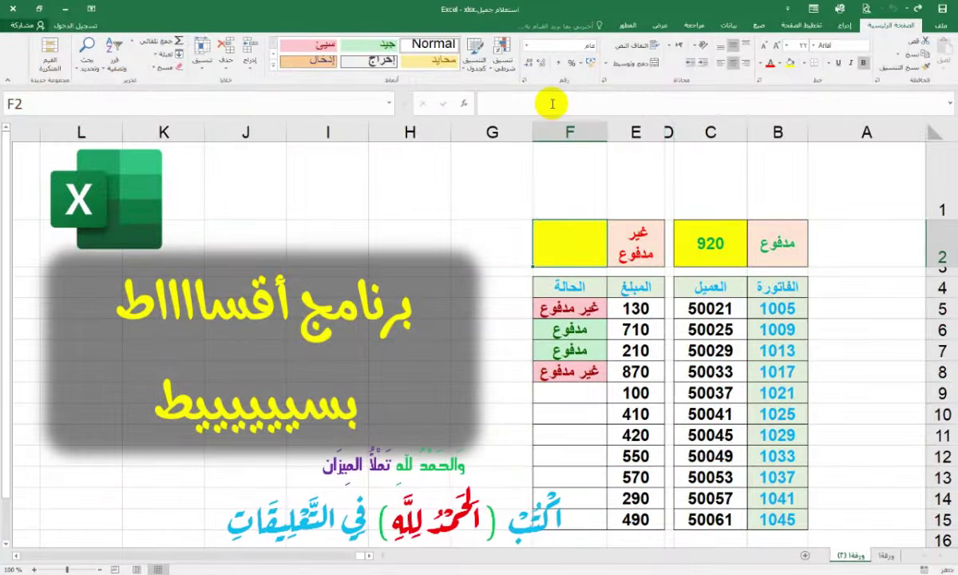
{"action": "left_click", "coordinate": [552, 103]}
{"action": "type", "text": "=su"}
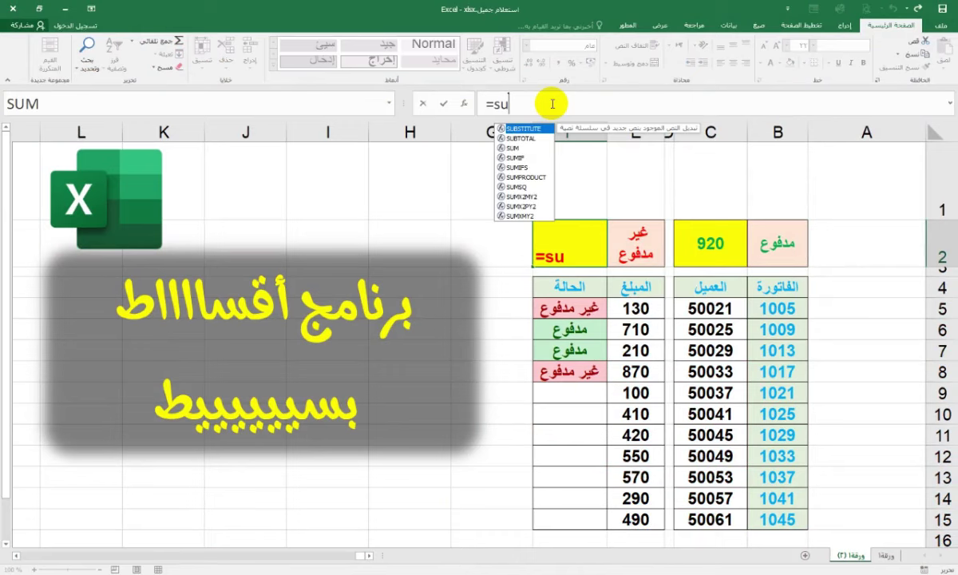
{"action": "type", "text": "m"}
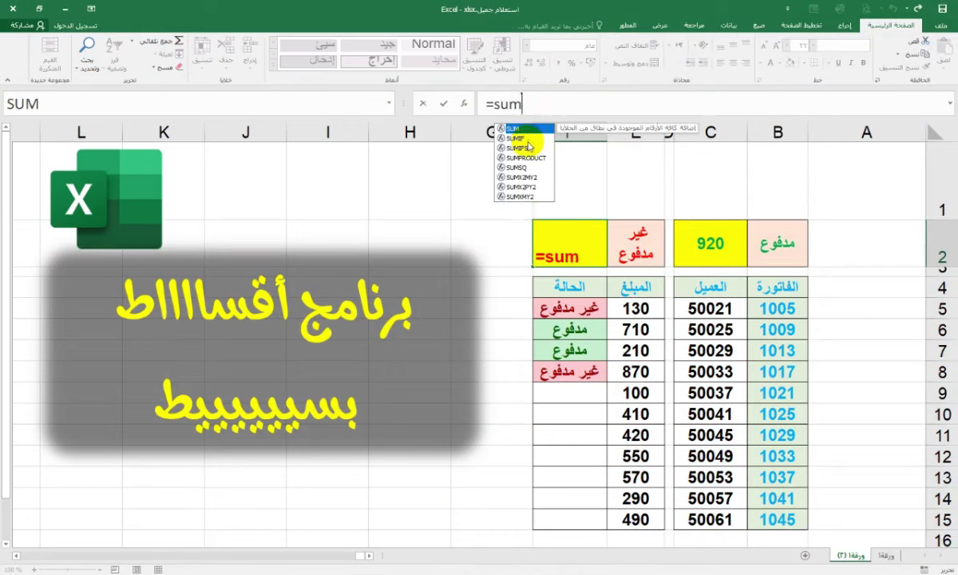
{"action": "double_click", "coordinate": [518, 139]}
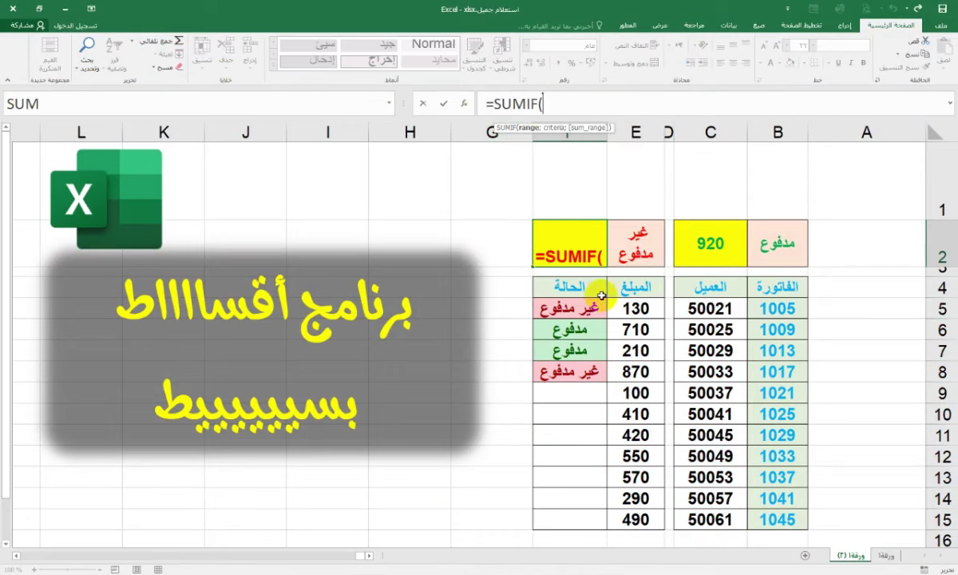
{"action": "left_click_drag", "start_coordinate": [567, 307], "coordinate": [579, 518]}
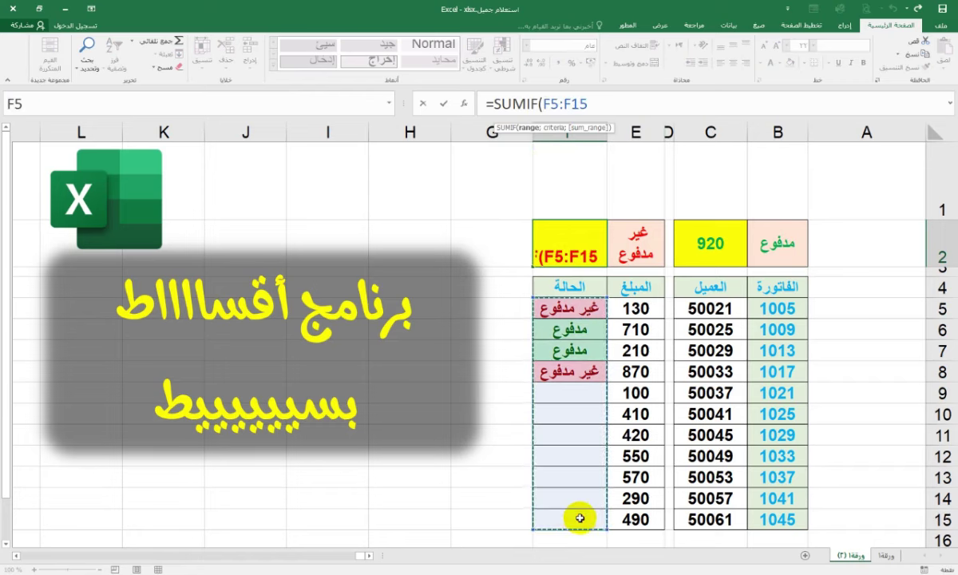
{"action": "type", "text": ";"}
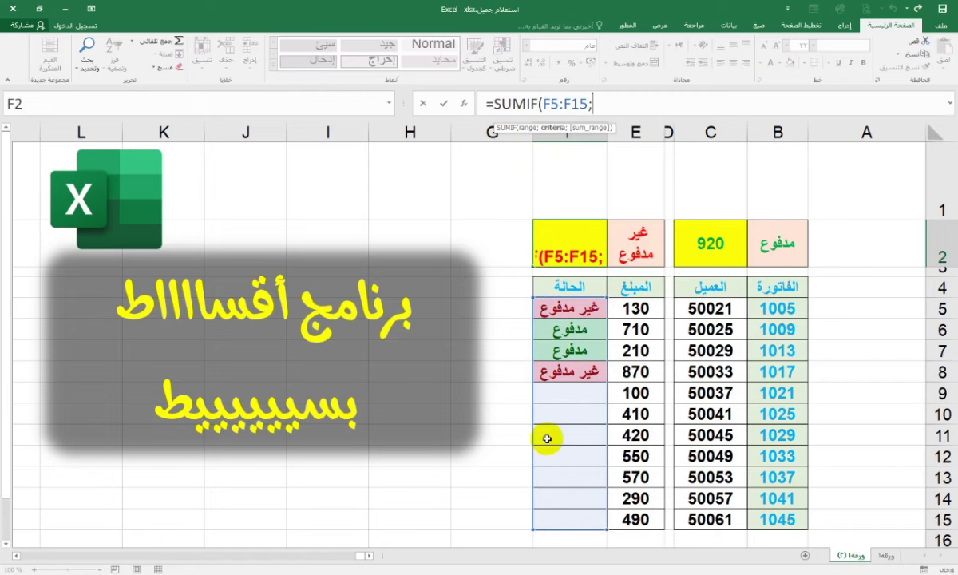
{"action": "left_click", "coordinate": [642, 245]}
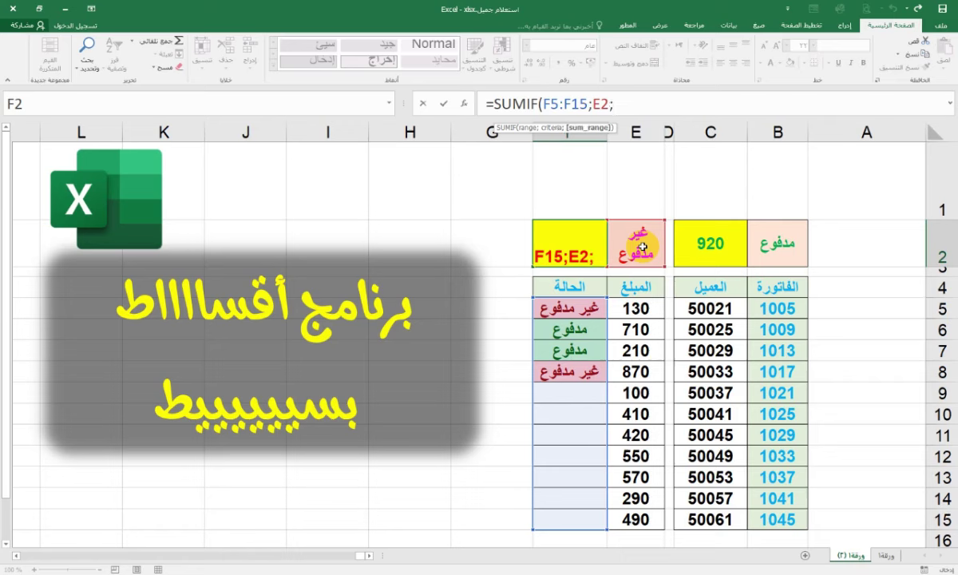
{"action": "left_click_drag", "start_coordinate": [643, 307], "coordinate": [643, 519]}
{"action": "key", "text": "Return"}
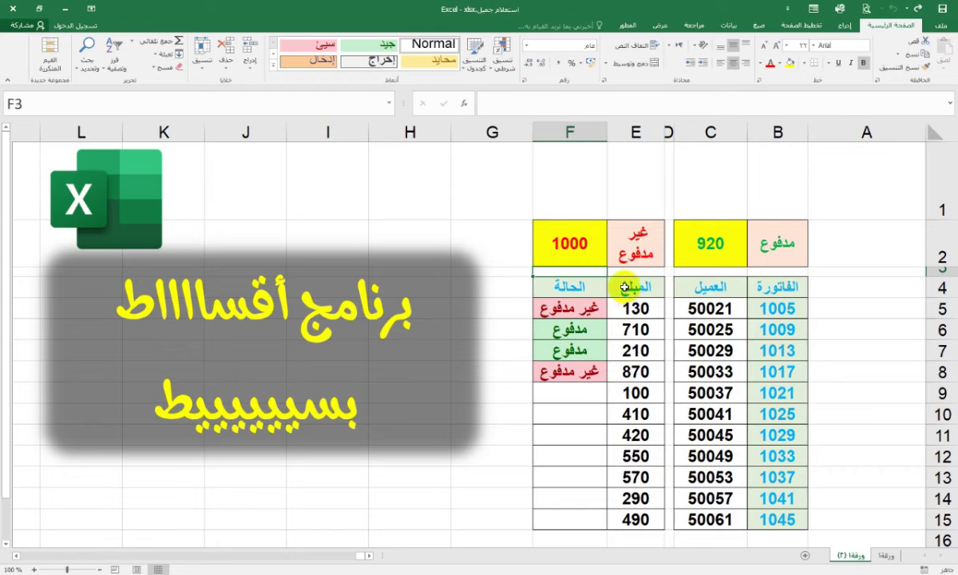
Change the status in cell F8 to مدفوع
{"action": "left_click", "coordinate": [551, 379]}
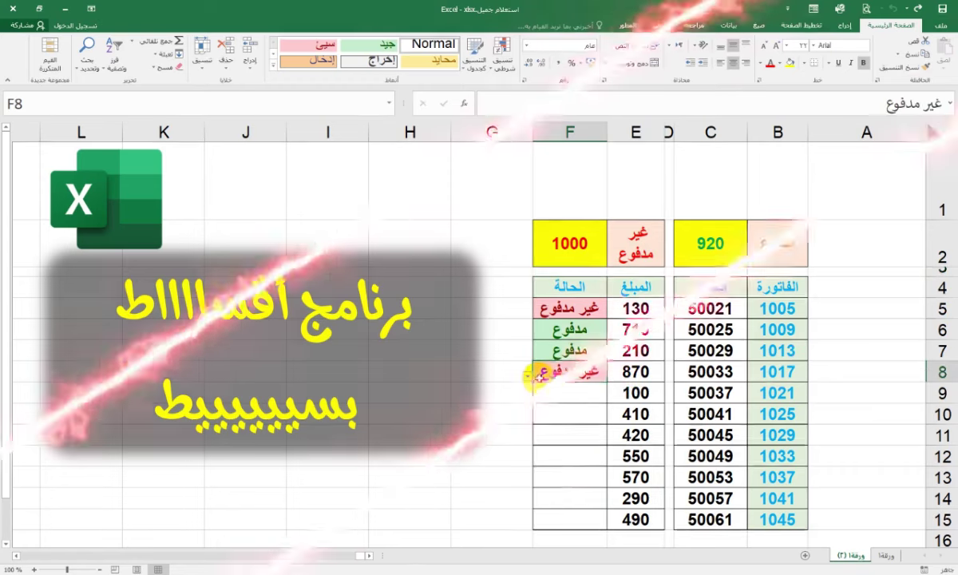
{"action": "left_click", "coordinate": [528, 376]}
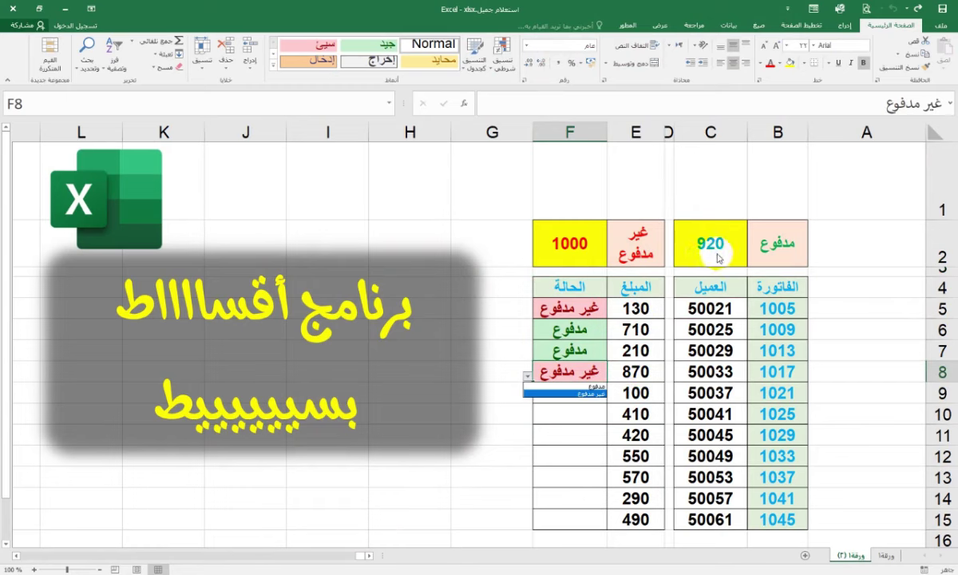
{"action": "left_click", "coordinate": [555, 386]}
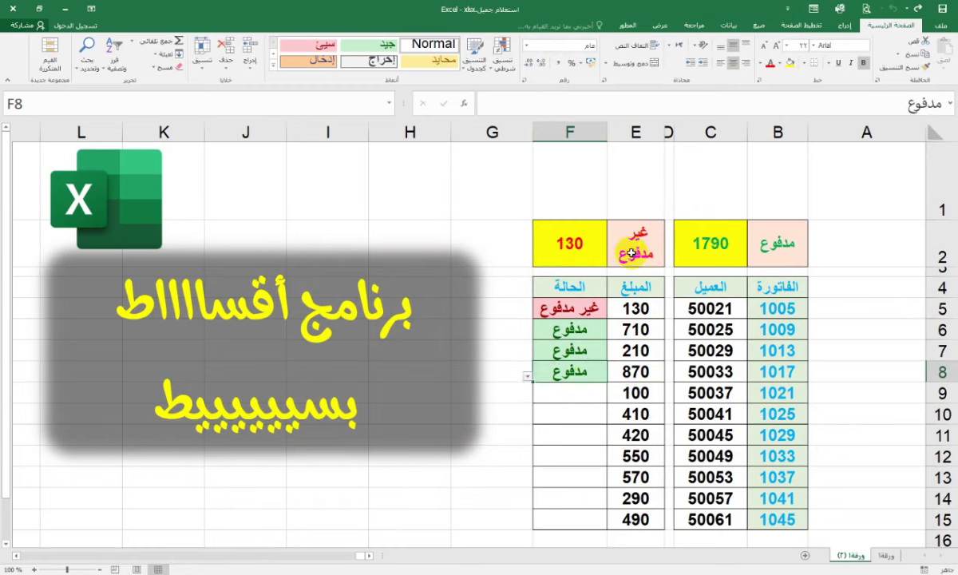
Choose the status غير مدفوع for cells F9 and F10
{"action": "left_click", "coordinate": [534, 397]}
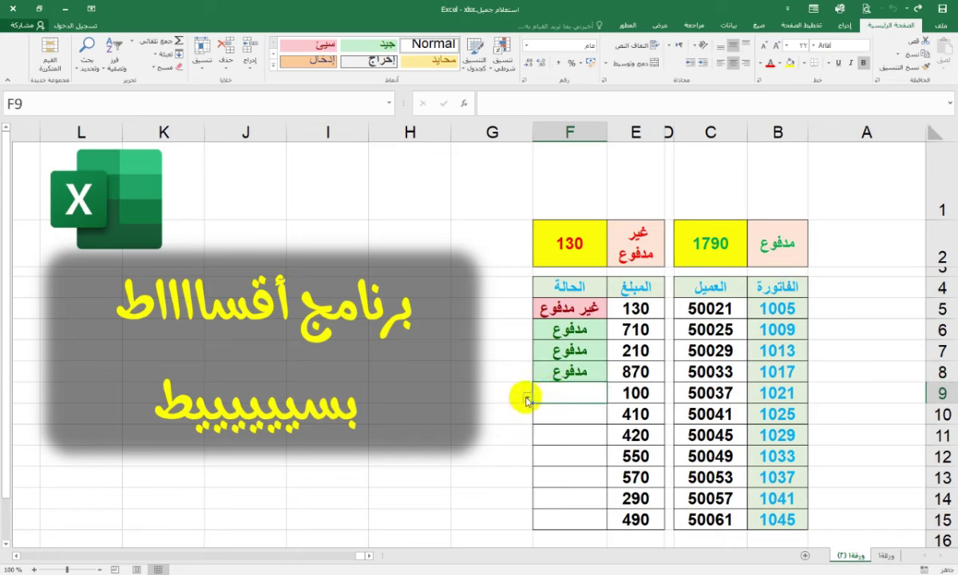
{"action": "left_click", "coordinate": [551, 413]}
{"action": "left_click", "coordinate": [559, 412]}
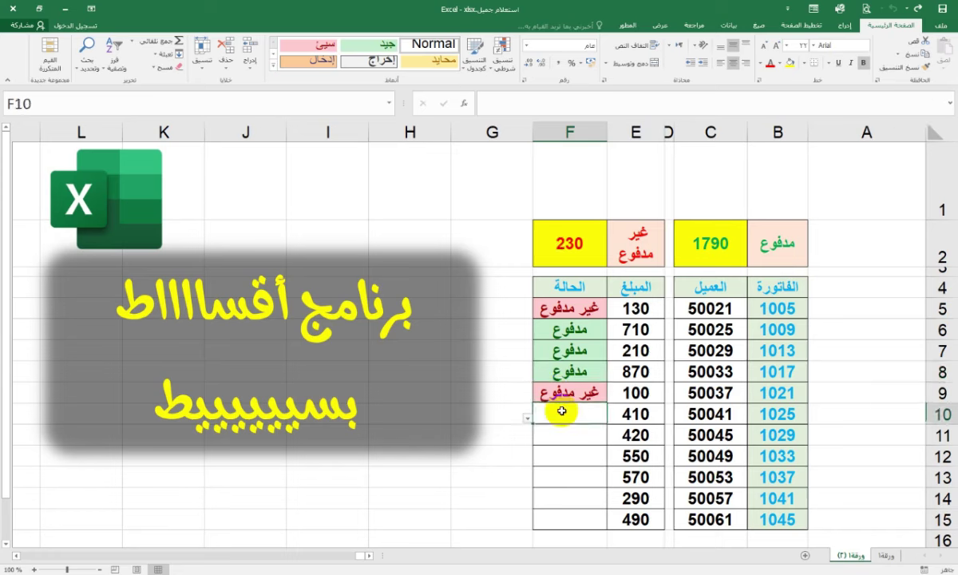
{"action": "left_click", "coordinate": [551, 435]}
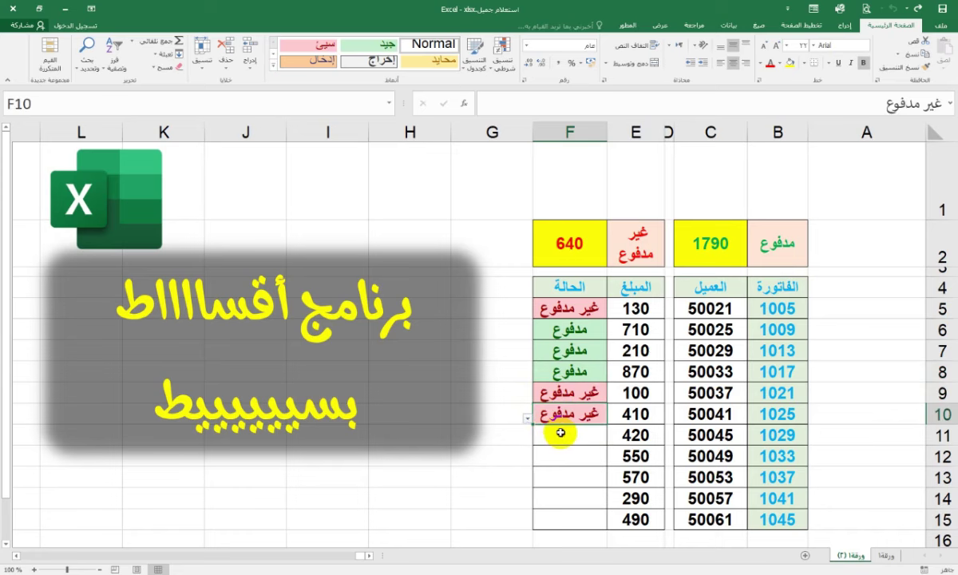
Choose the status مدفوع for cells F11 and F12
{"action": "left_click", "coordinate": [533, 439]}
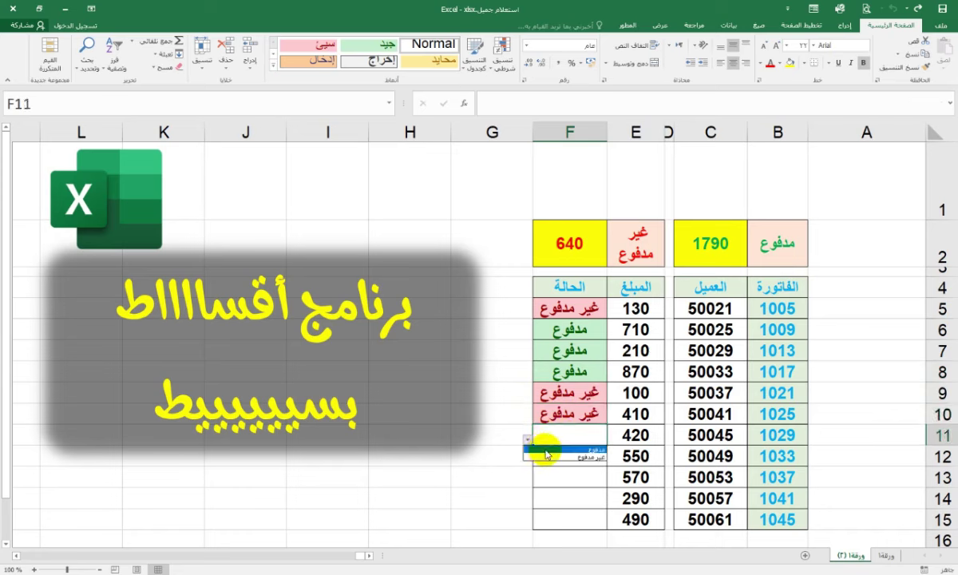
{"action": "left_click", "coordinate": [551, 449]}
{"action": "left_click", "coordinate": [565, 460]}
{"action": "left_click", "coordinate": [527, 457]}
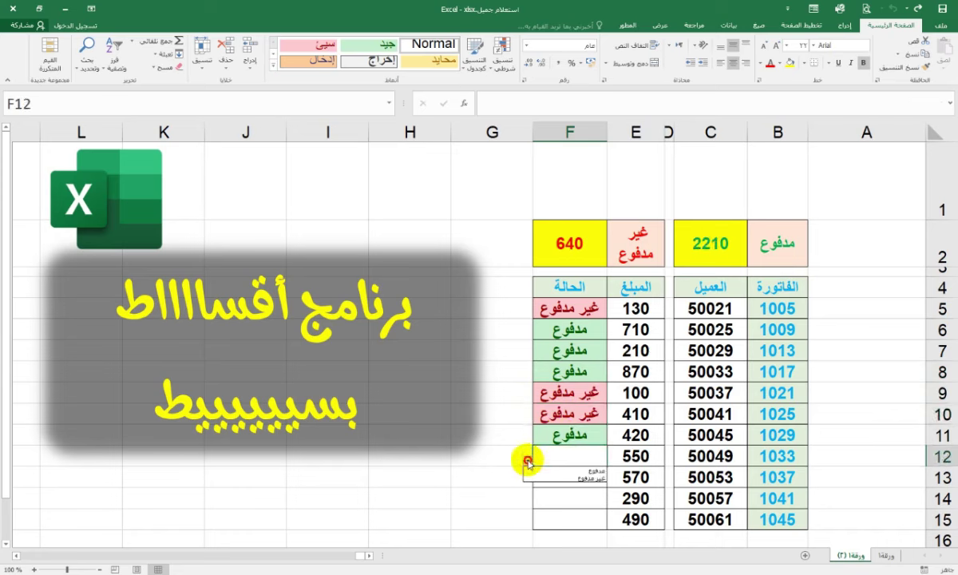
{"action": "left_click", "coordinate": [560, 474]}
Choose the status غير مدفوع for cell F13
{"action": "left_click", "coordinate": [546, 480]}
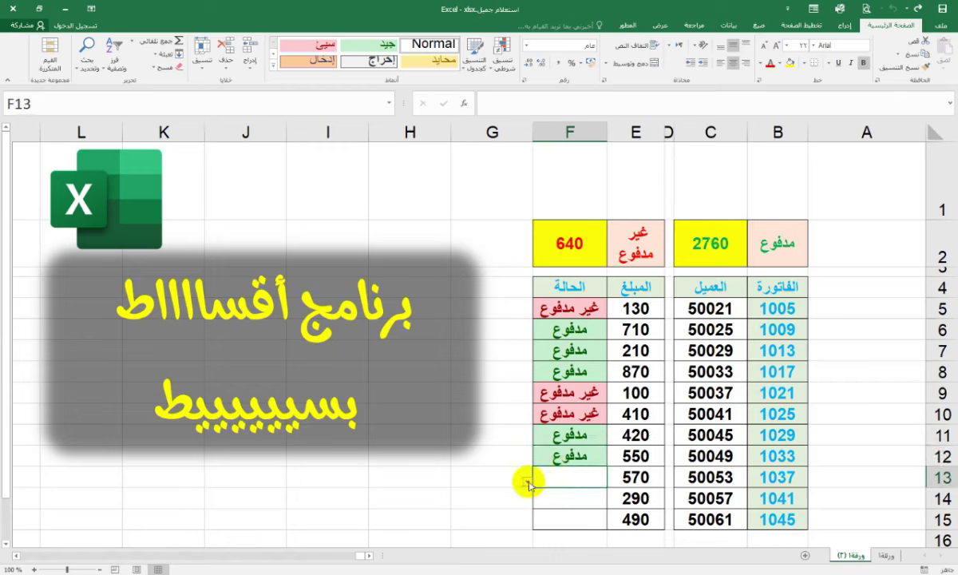
{"action": "left_click", "coordinate": [528, 483]}
{"action": "left_click", "coordinate": [563, 501]}
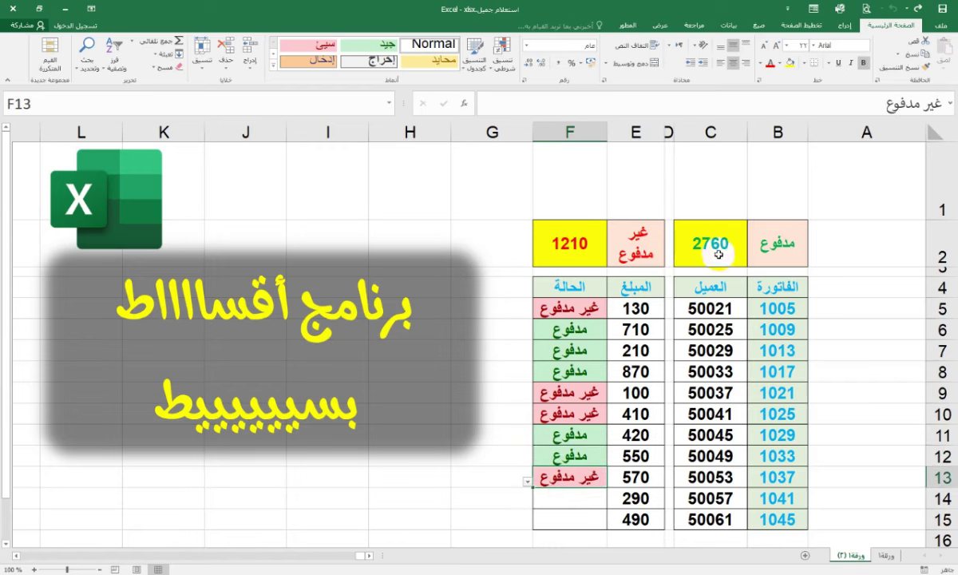
Choose the status مدفوع for cell F14
{"action": "left_click", "coordinate": [547, 496]}
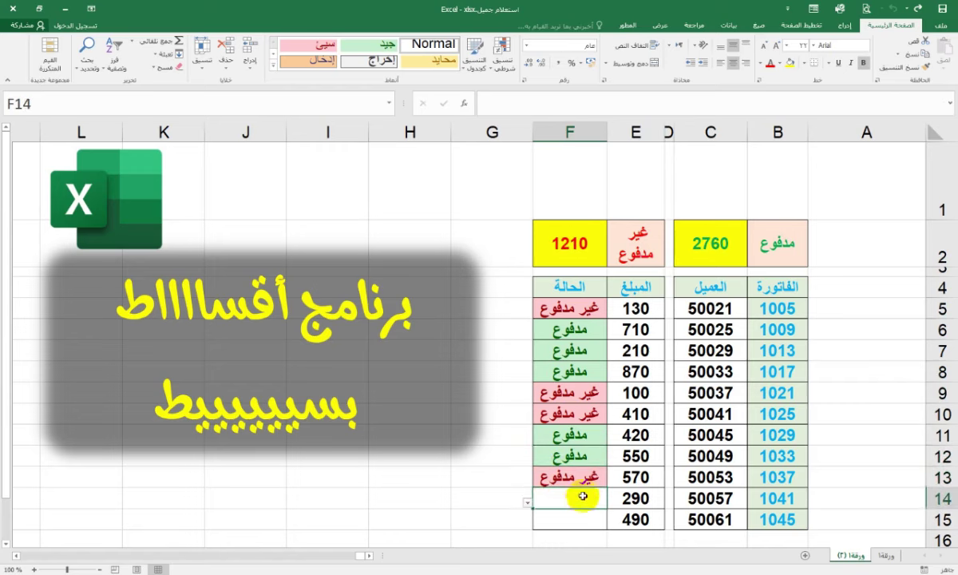
{"action": "left_click", "coordinate": [529, 501]}
{"action": "left_click", "coordinate": [567, 514]}
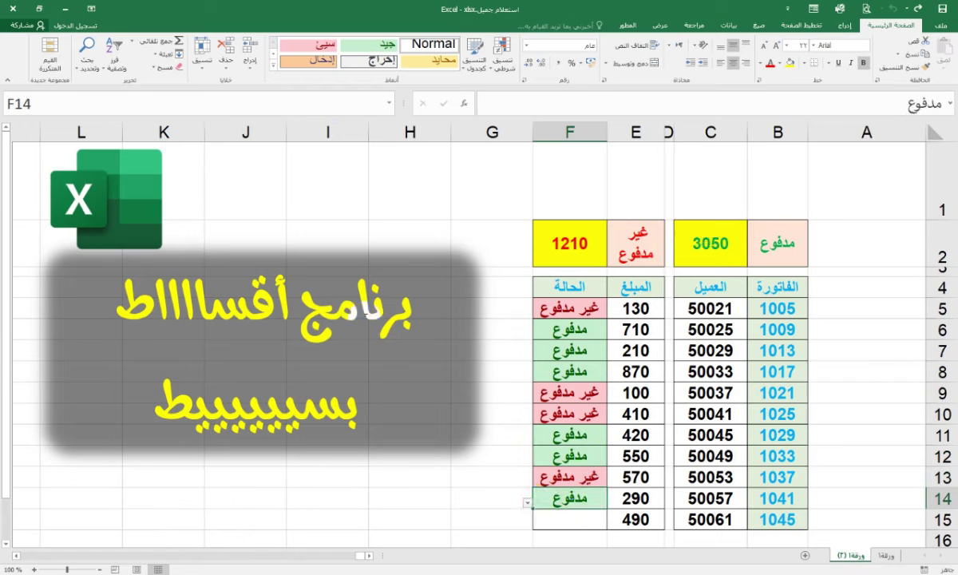
Move the rounded title box slightly down in the sheet and deselect it
{"action": "left_click_drag", "start_coordinate": [426, 283], "coordinate": [449, 299]}
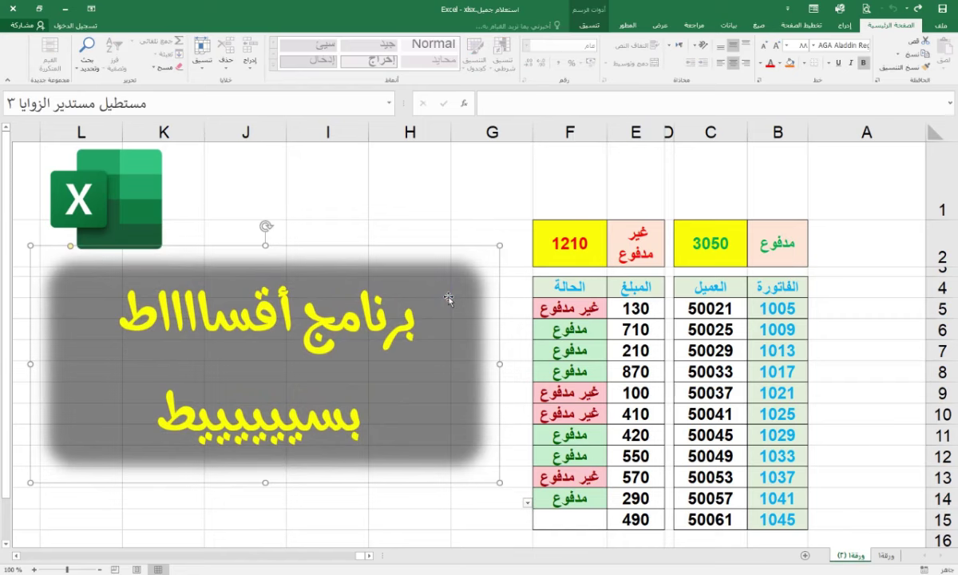
{"action": "left_click", "coordinate": [452, 205]}
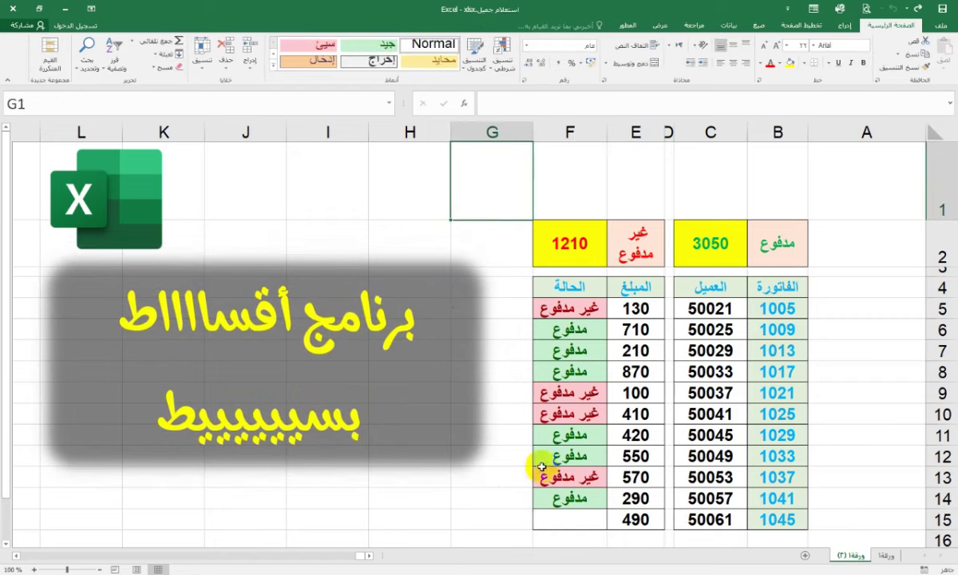
{"action": "left_click", "coordinate": [438, 227]}
{"action": "left_click", "coordinate": [492, 188]}
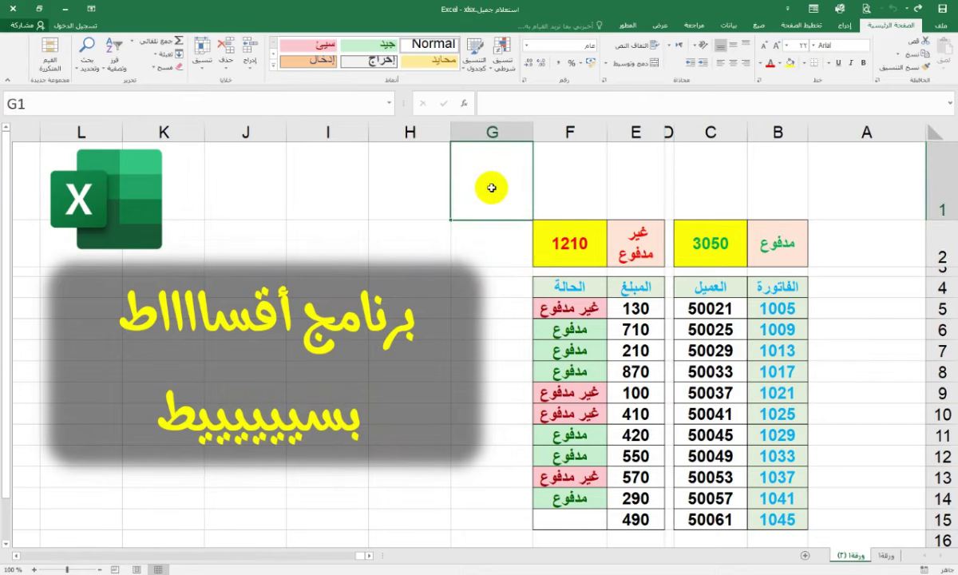
Choose the status مدفوع for cell F15, the last installment row
{"action": "left_click", "coordinate": [534, 520]}
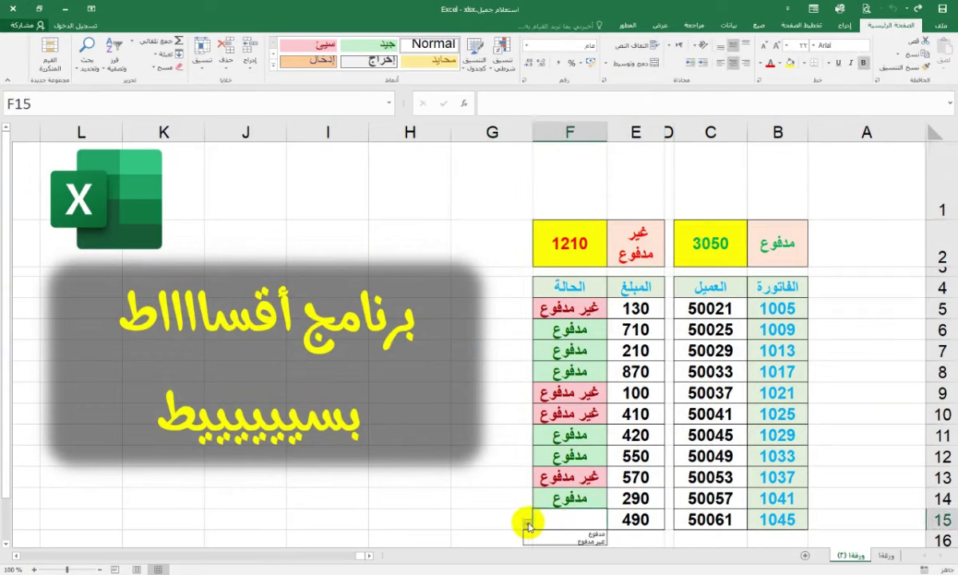
{"action": "left_click", "coordinate": [577, 533]}
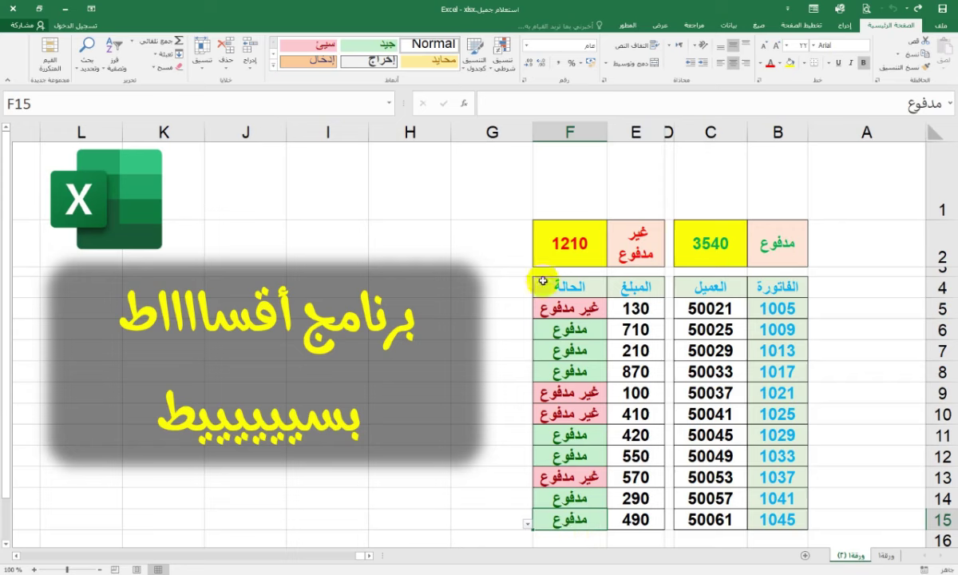
{"action": "left_click", "coordinate": [504, 181]}
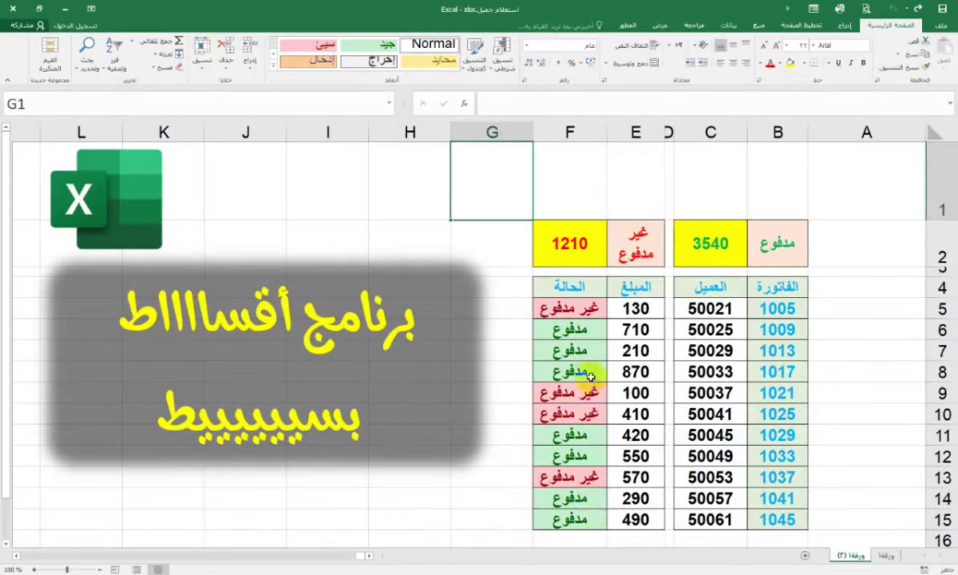
Change the statuses in cells F13 and F10 to مدفوع
{"action": "left_click", "coordinate": [587, 517]}
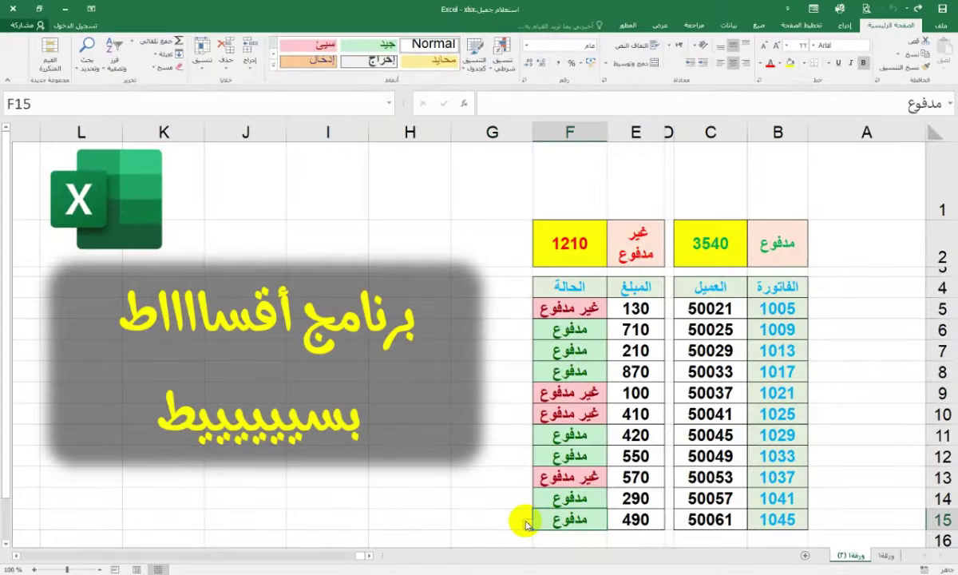
{"action": "left_click", "coordinate": [544, 480]}
{"action": "left_click", "coordinate": [527, 483]}
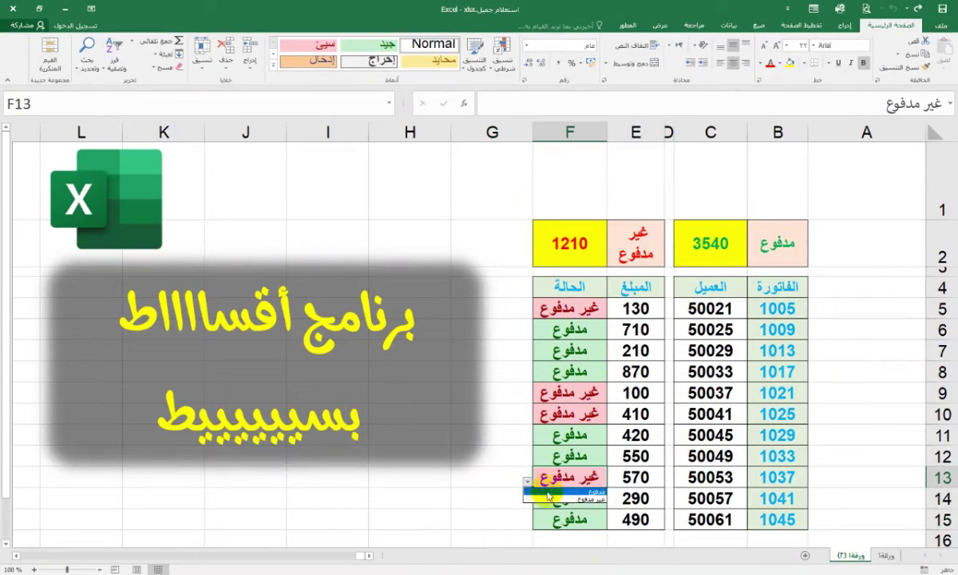
{"action": "left_click", "coordinate": [559, 497]}
{"action": "left_click", "coordinate": [559, 415]}
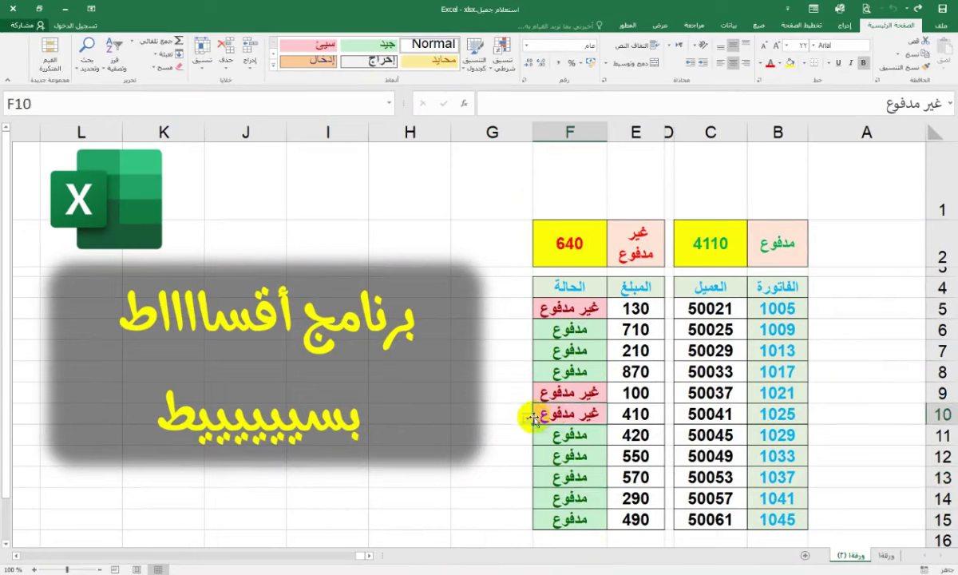
{"action": "left_click", "coordinate": [527, 417]}
{"action": "left_click", "coordinate": [550, 429]}
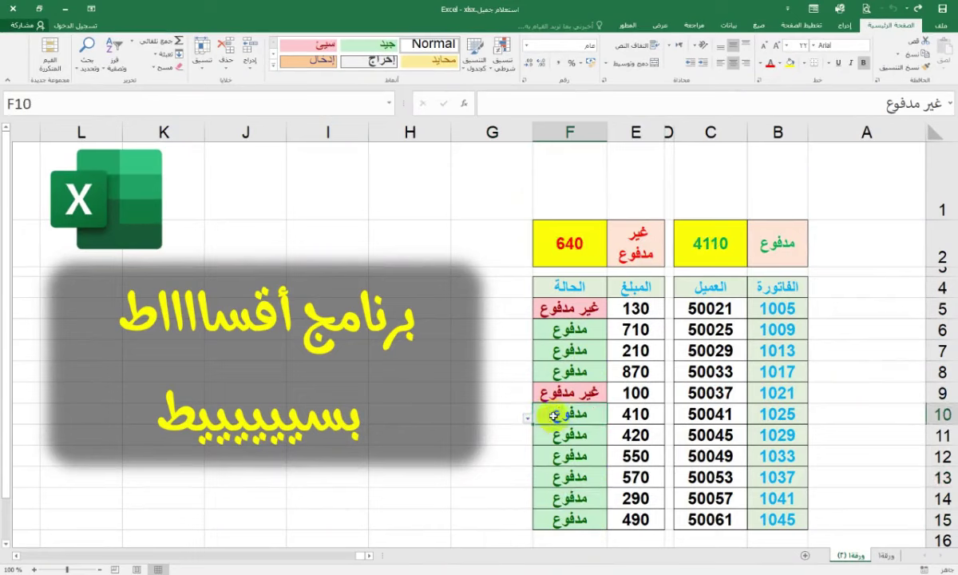
Change the statuses in cells F9 and F5 to مدفوع
{"action": "left_click", "coordinate": [559, 391]}
{"action": "left_click", "coordinate": [526, 399]}
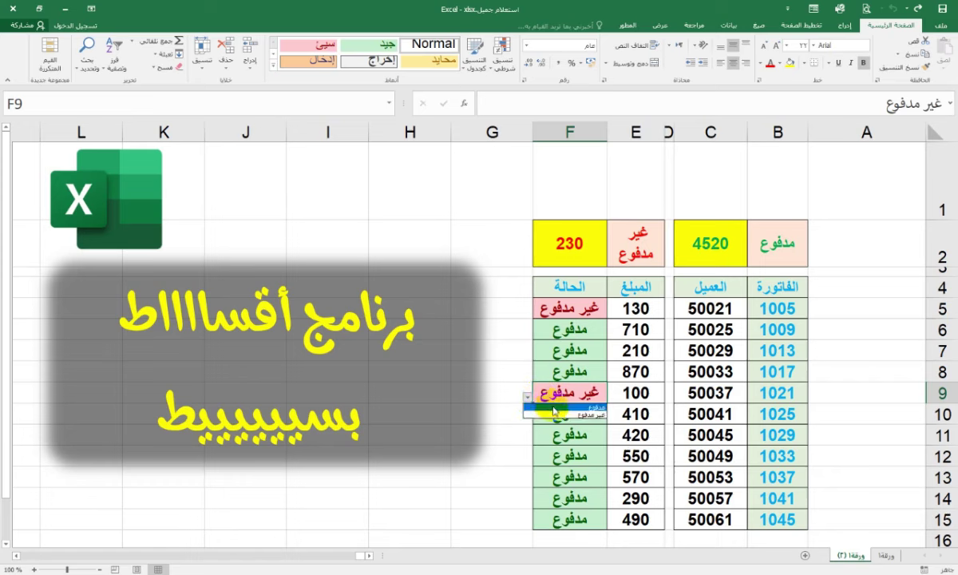
{"action": "left_click", "coordinate": [551, 407]}
{"action": "left_click", "coordinate": [524, 311]}
{"action": "left_click", "coordinate": [526, 313]}
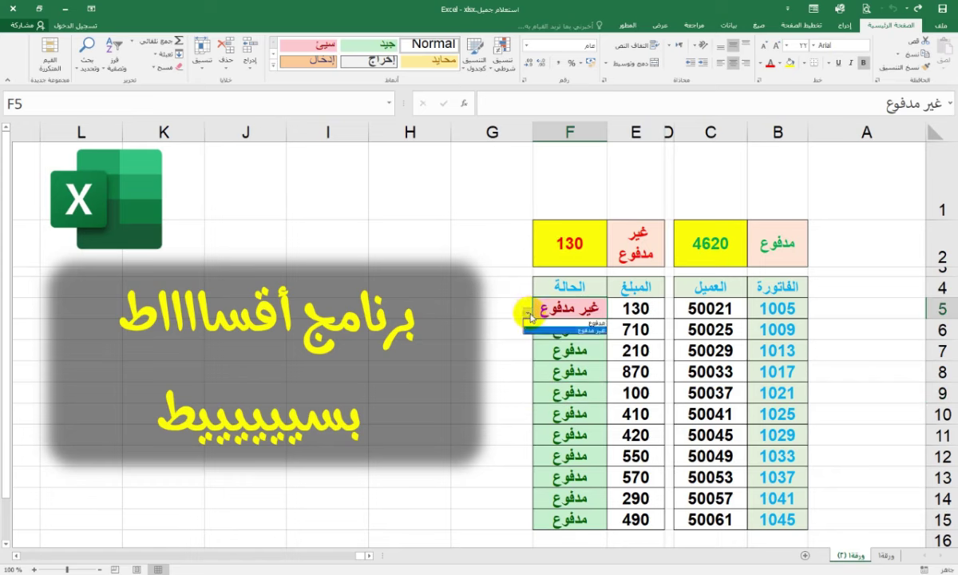
{"action": "left_click", "coordinate": [546, 320]}
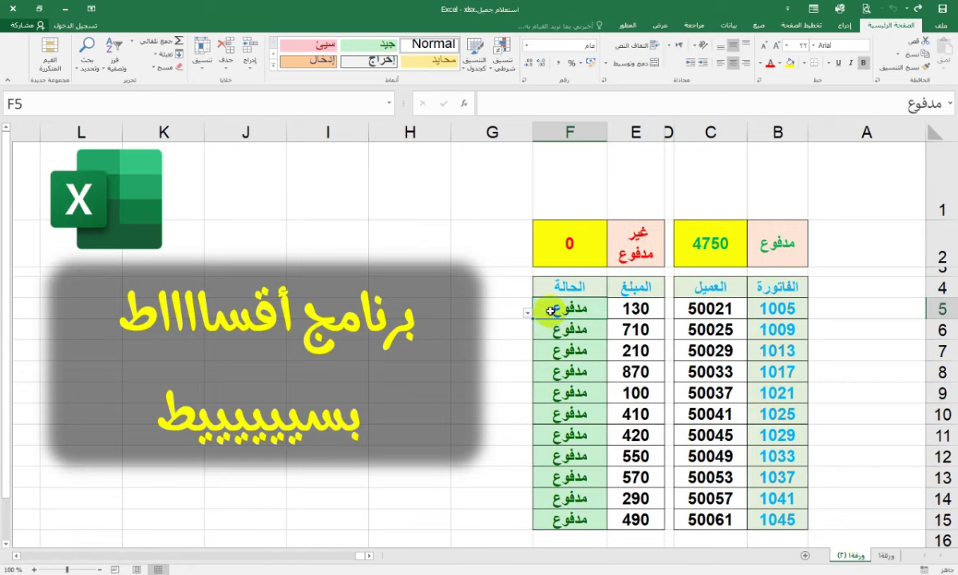
Change the statuses in cells F5 and F6 to غير مدفوع
{"action": "left_click", "coordinate": [527, 312]}
{"action": "left_click", "coordinate": [544, 330]}
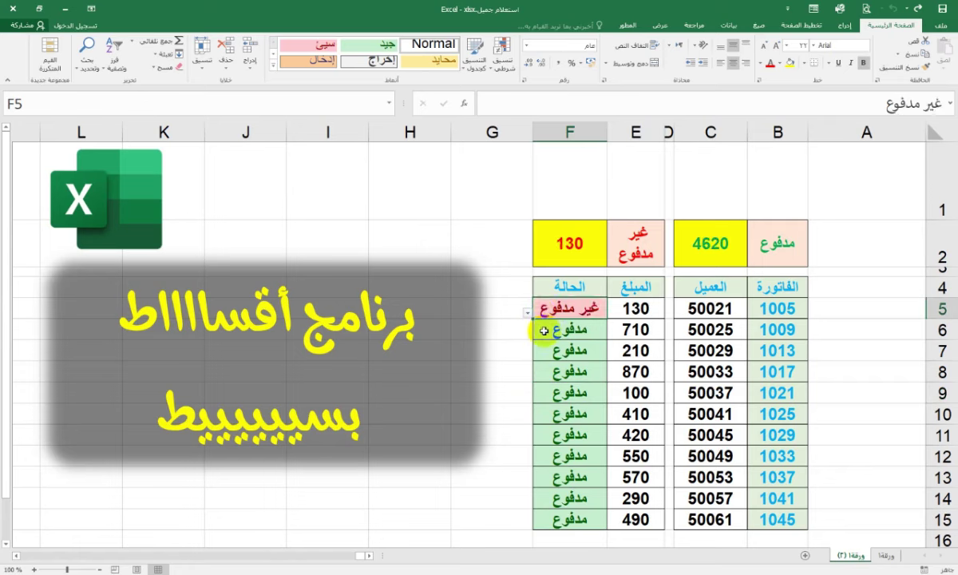
{"action": "left_click", "coordinate": [539, 331]}
{"action": "left_click", "coordinate": [527, 336]}
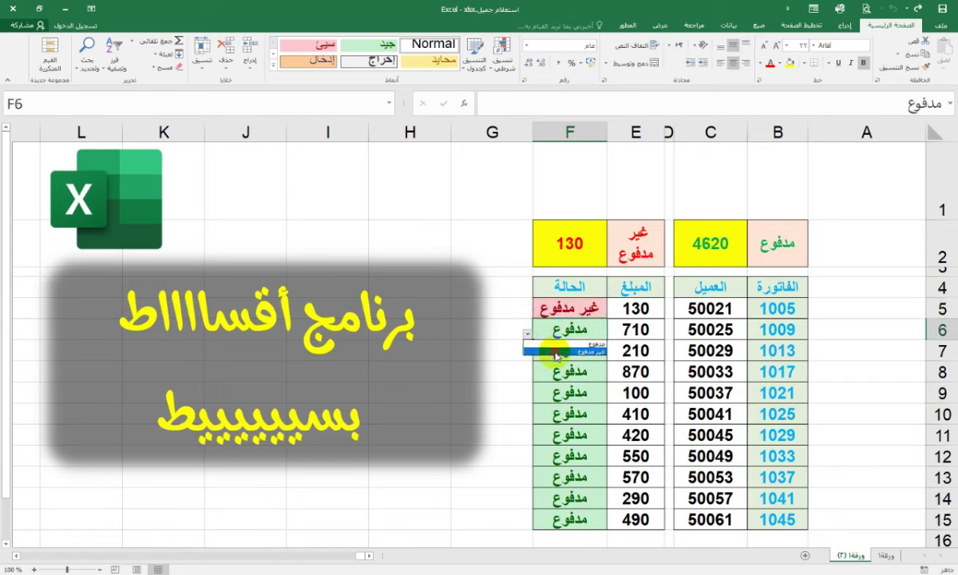
{"action": "left_click", "coordinate": [556, 352]}
Change the statuses in cells F7 and F8 to غير مدفوع
{"action": "left_click", "coordinate": [558, 351]}
{"action": "left_click", "coordinate": [527, 355]}
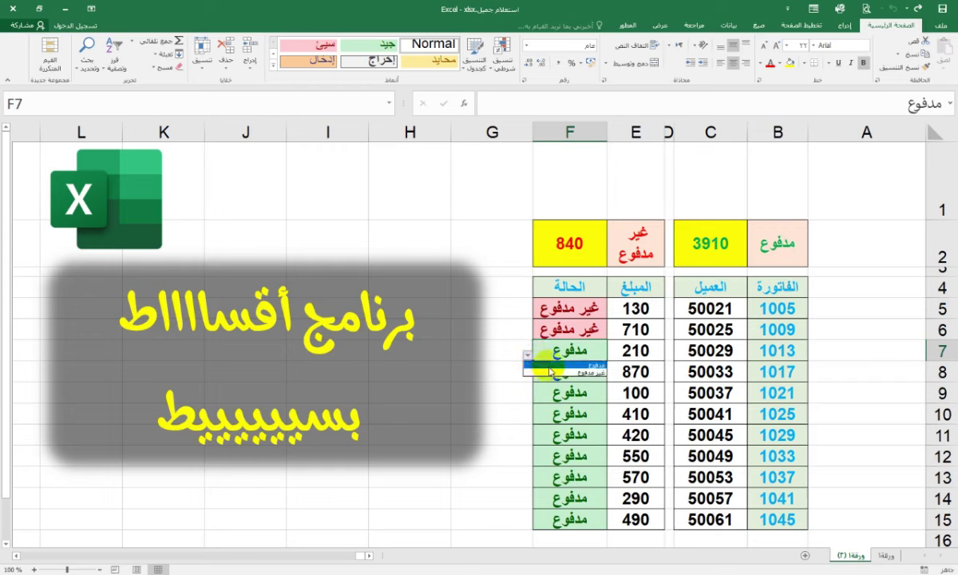
{"action": "left_click", "coordinate": [555, 372]}
{"action": "left_click", "coordinate": [563, 371]}
{"action": "left_click", "coordinate": [527, 376]}
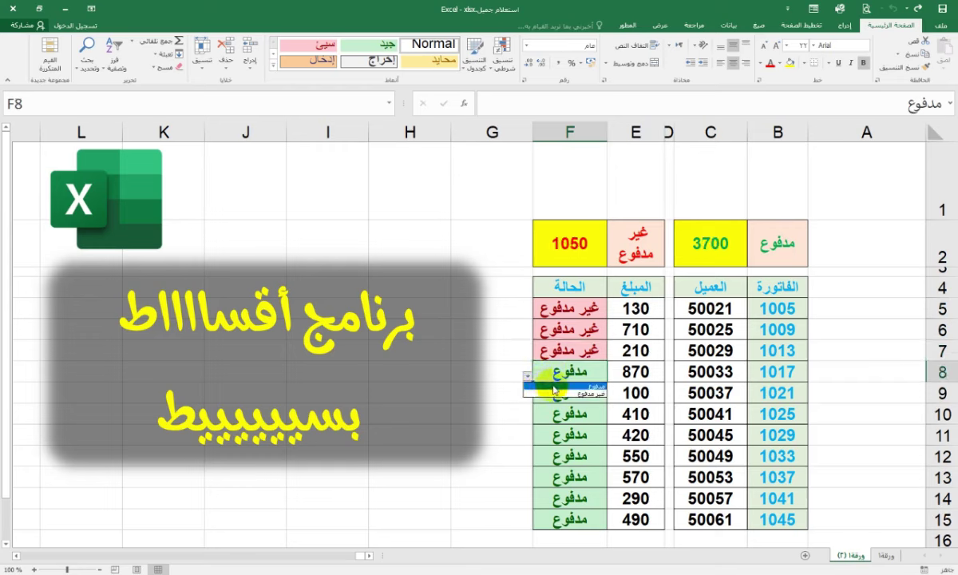
{"action": "left_click", "coordinate": [555, 391]}
Change the statuses in cells F9 and F10 to غير مدفوع
{"action": "left_click", "coordinate": [551, 393]}
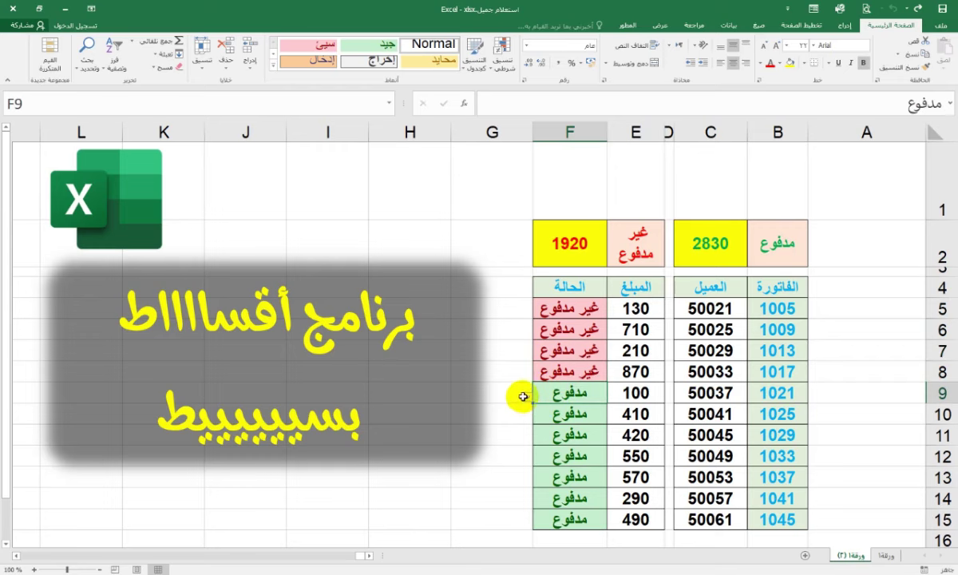
{"action": "left_click", "coordinate": [527, 397]}
{"action": "left_click", "coordinate": [555, 412]}
{"action": "left_click", "coordinate": [555, 415]}
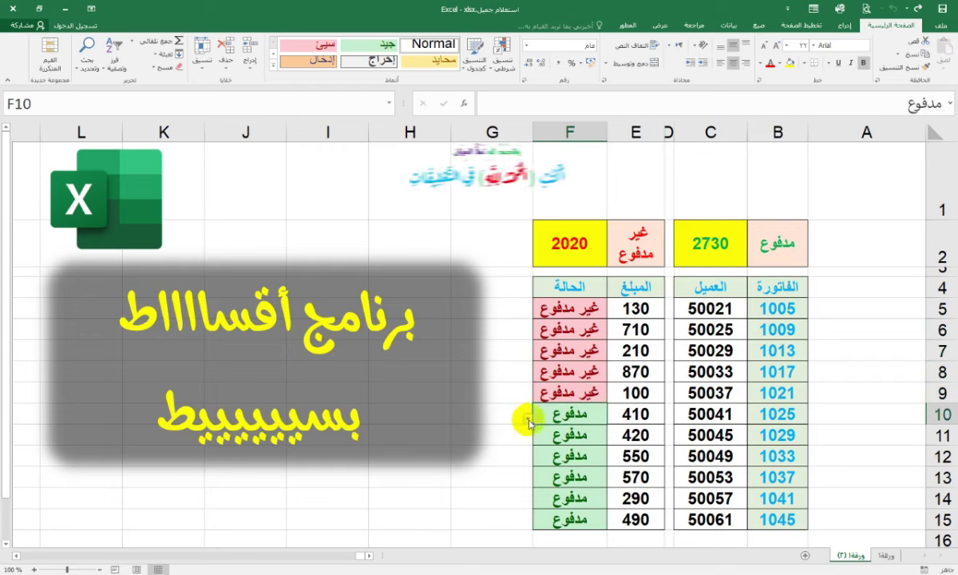
{"action": "left_click", "coordinate": [526, 422]}
{"action": "left_click", "coordinate": [555, 433]}
Change the statuses in cells F11 and F12 to غير مدفوع
{"action": "left_click", "coordinate": [526, 439]}
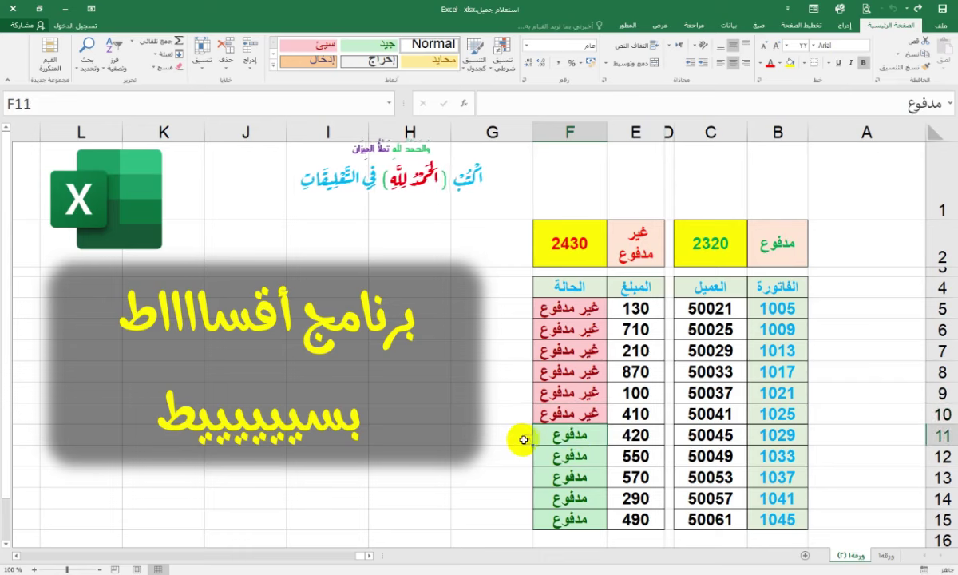
{"action": "left_click", "coordinate": [526, 439]}
{"action": "left_click", "coordinate": [578, 459]}
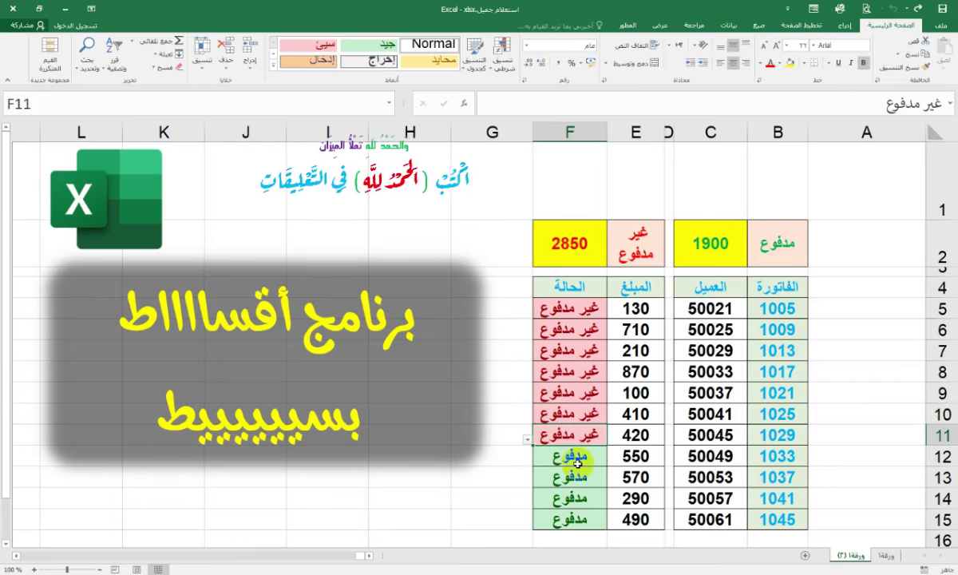
{"action": "left_click", "coordinate": [533, 458]}
{"action": "left_click", "coordinate": [527, 463]}
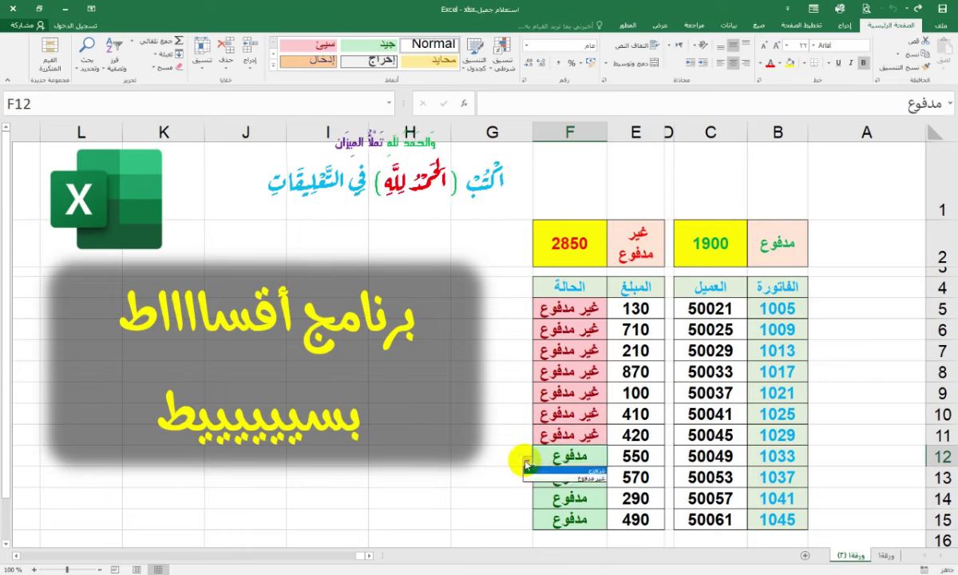
{"action": "left_click", "coordinate": [554, 479]}
Change the statuses in cells F13 and F14 to غير مدفوع
{"action": "left_click", "coordinate": [546, 481]}
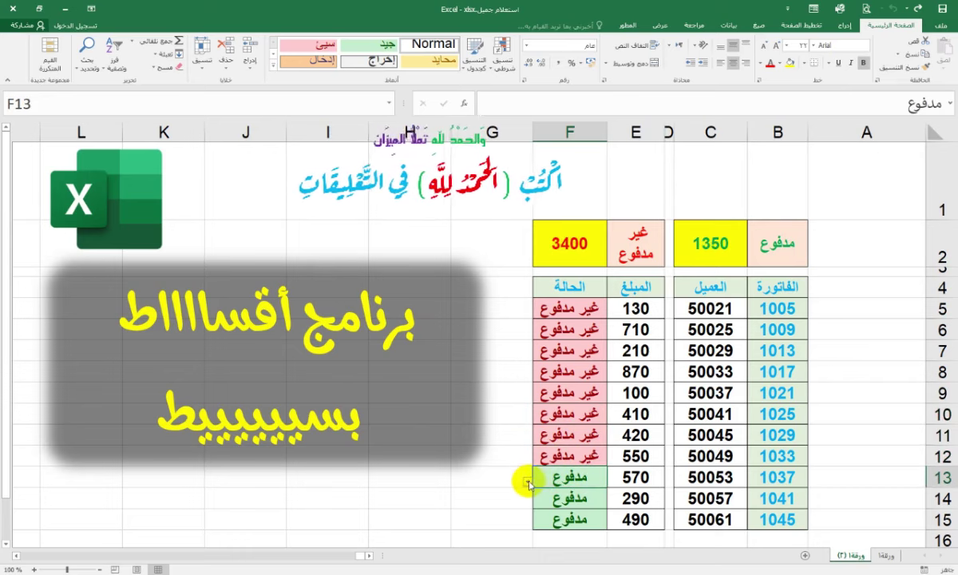
{"action": "left_click", "coordinate": [527, 481]}
{"action": "left_click", "coordinate": [563, 499]}
{"action": "left_click", "coordinate": [564, 499]}
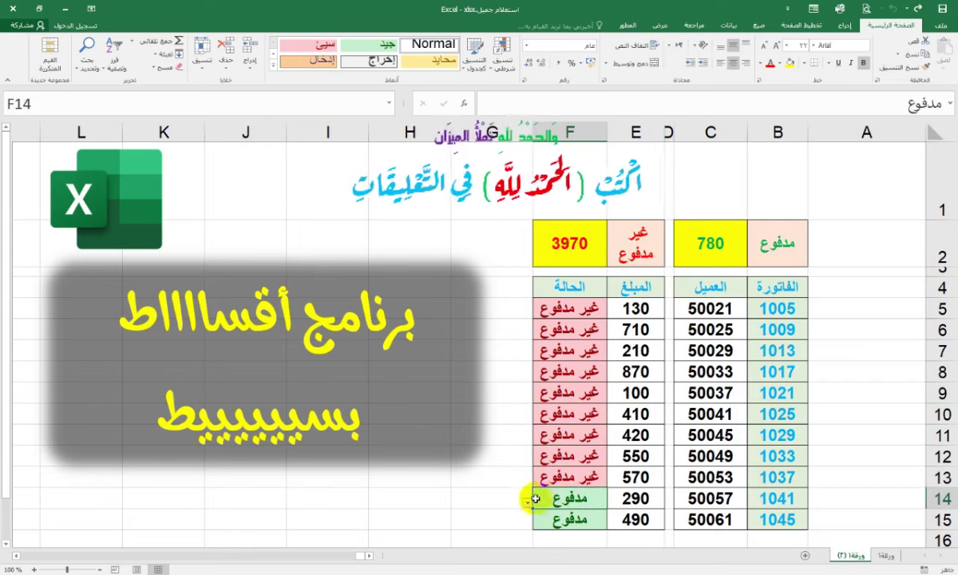
{"action": "left_click", "coordinate": [526, 502]}
{"action": "left_click", "coordinate": [567, 519]}
Change the status in cell F15 to غير مدفوع and check the paid and unpaid totals in C2 and F2
{"action": "left_click", "coordinate": [567, 519]}
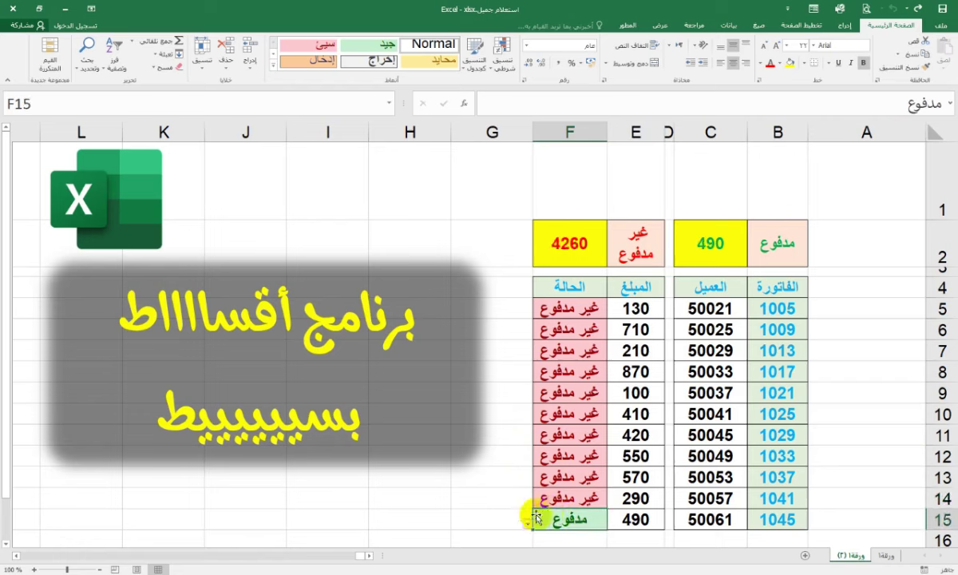
{"action": "left_click", "coordinate": [527, 522]}
{"action": "left_click", "coordinate": [573, 542]}
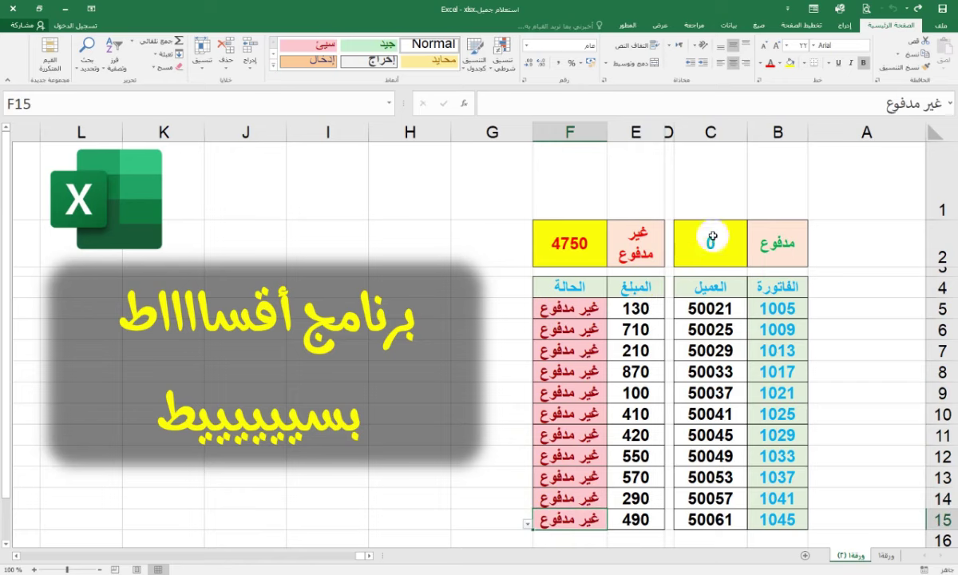
{"action": "left_click_drag", "start_coordinate": [682, 188], "coordinate": [717, 233]}
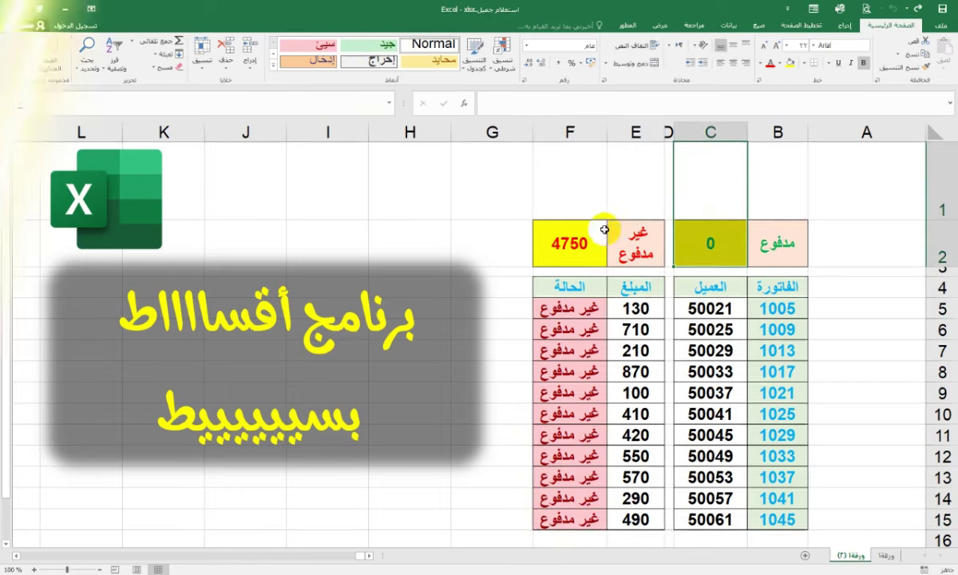
{"action": "left_click_drag", "start_coordinate": [571, 199], "coordinate": [573, 247]}
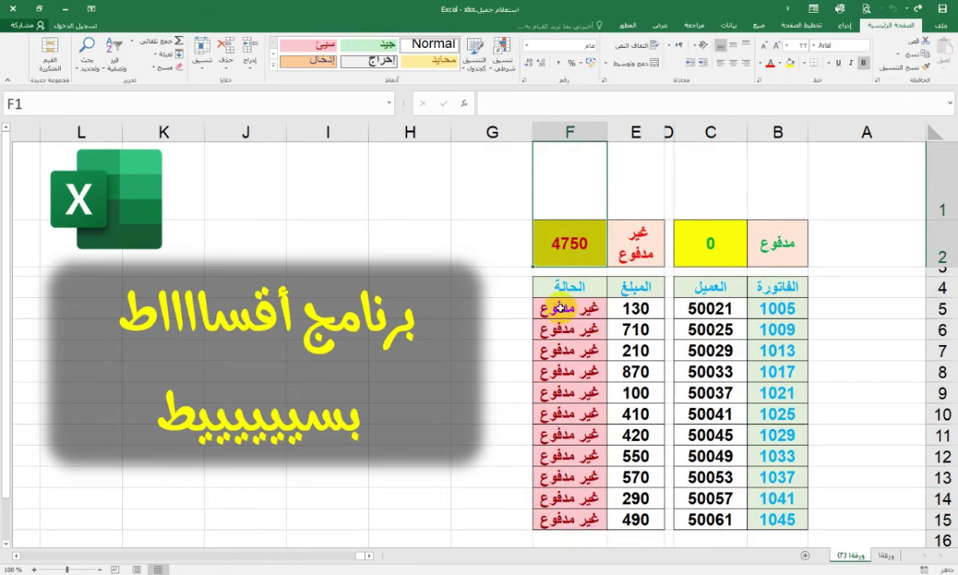
Set the statuses in cells F5 and F6 to مدفوع
{"action": "left_click", "coordinate": [561, 307]}
{"action": "left_click", "coordinate": [526, 313]}
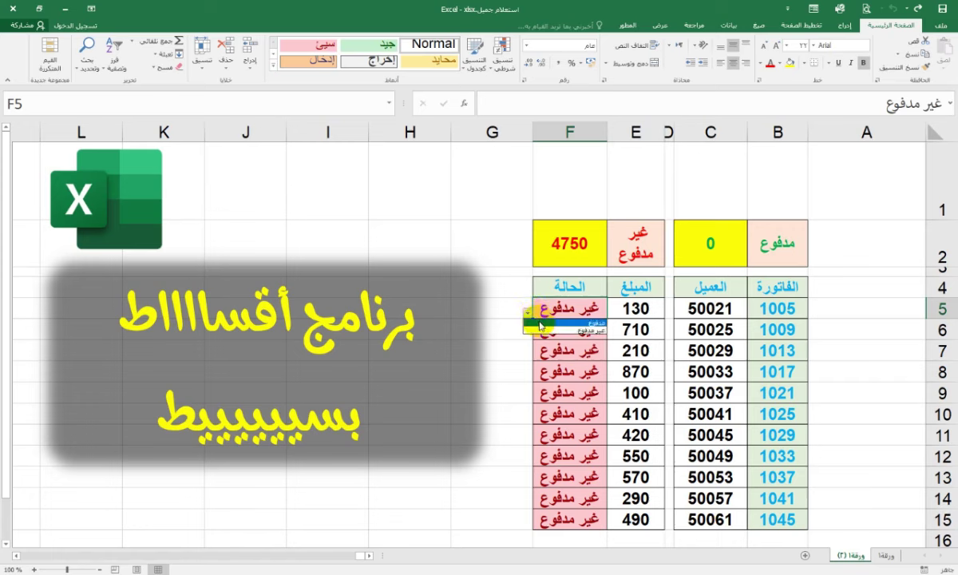
{"action": "left_click", "coordinate": [543, 326]}
{"action": "left_click", "coordinate": [536, 333]}
{"action": "left_click", "coordinate": [528, 339]}
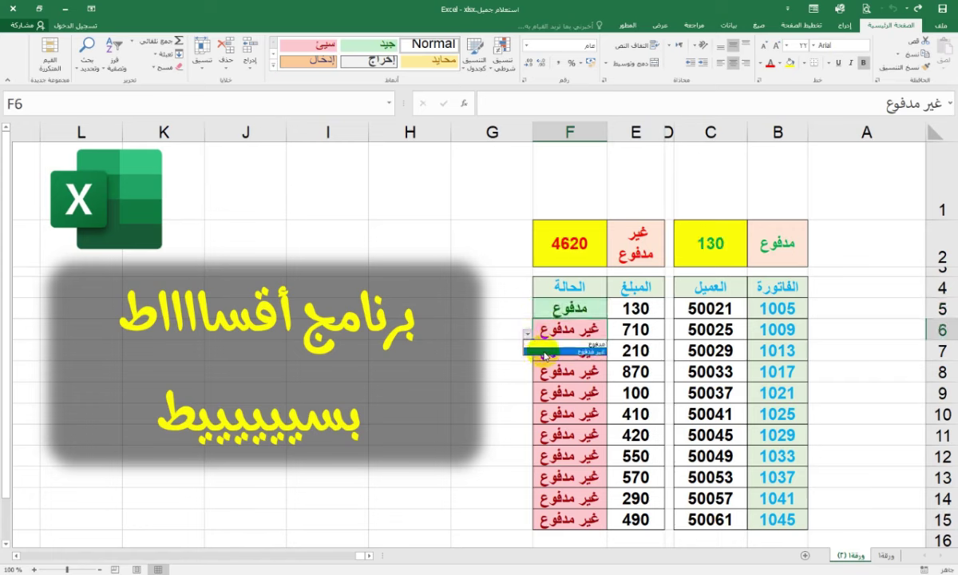
{"action": "left_click", "coordinate": [544, 352]}
Set the statuses in cells F7 and F8 to مدفوع
{"action": "left_click", "coordinate": [535, 351]}
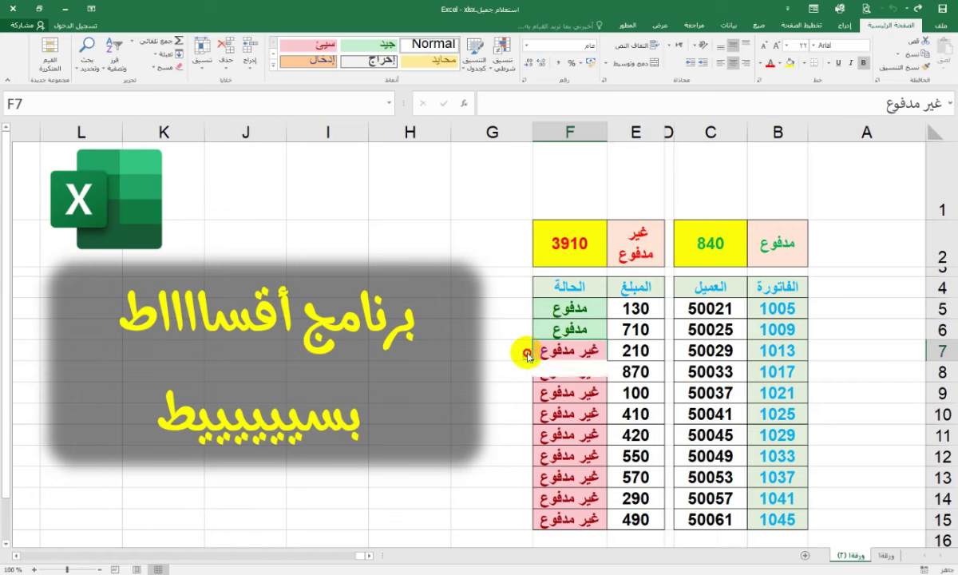
{"action": "left_click", "coordinate": [528, 359]}
{"action": "left_click", "coordinate": [550, 373]}
{"action": "left_click", "coordinate": [534, 379]}
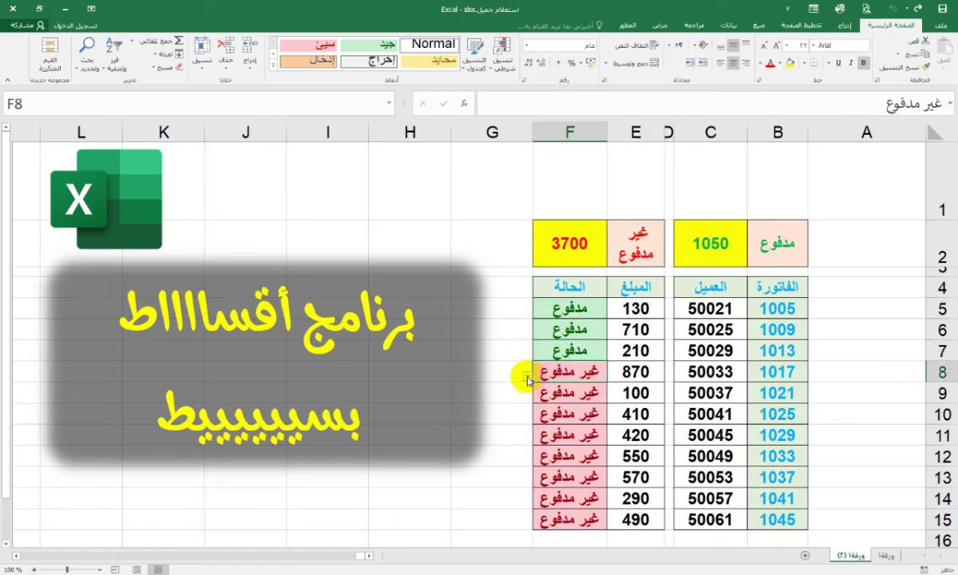
{"action": "left_click", "coordinate": [527, 375]}
{"action": "left_click", "coordinate": [549, 391]}
{"action": "left_click", "coordinate": [551, 399]}
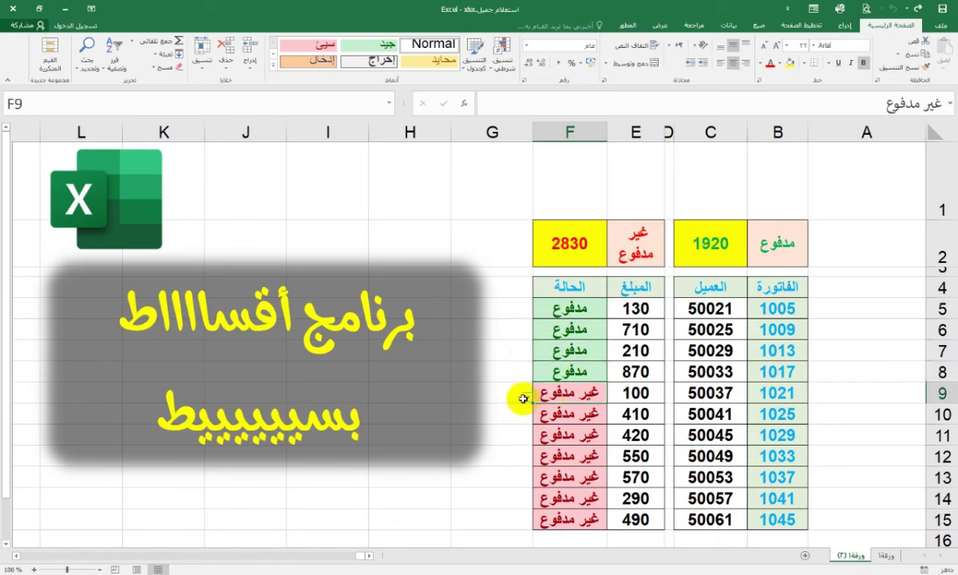
Set the statuses in cells F9 and F10 to مدفوع
{"action": "left_click", "coordinate": [527, 397]}
{"action": "left_click", "coordinate": [549, 407]}
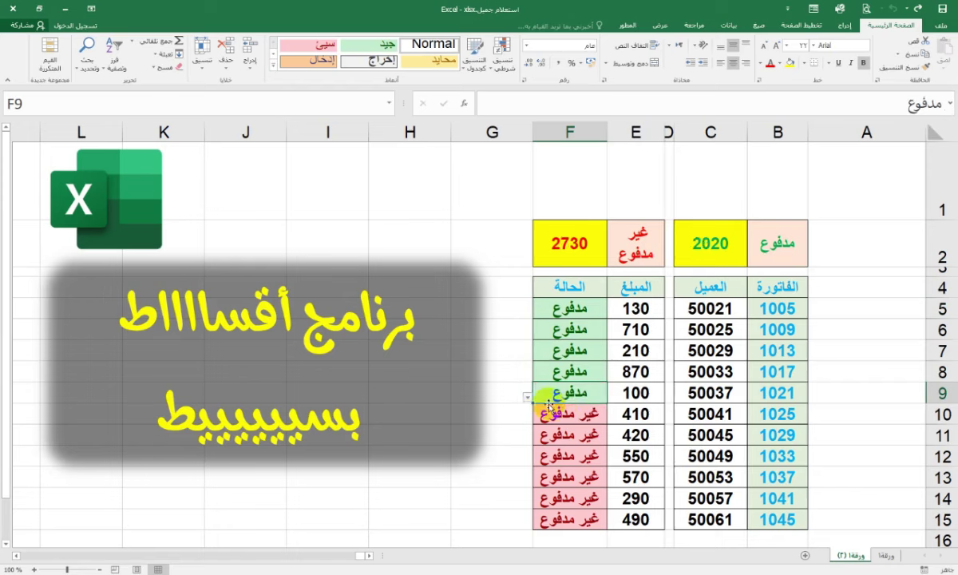
{"action": "left_click", "coordinate": [545, 415]}
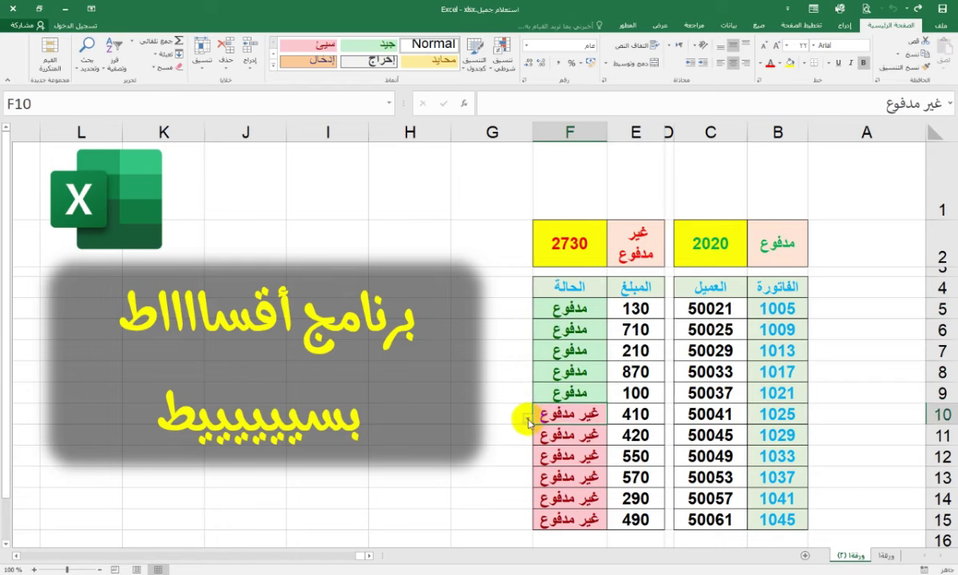
{"action": "left_click", "coordinate": [527, 418]}
{"action": "left_click", "coordinate": [548, 431]}
Set the statuses in cells F11 and F12 to مدفوع
{"action": "left_click", "coordinate": [545, 436]}
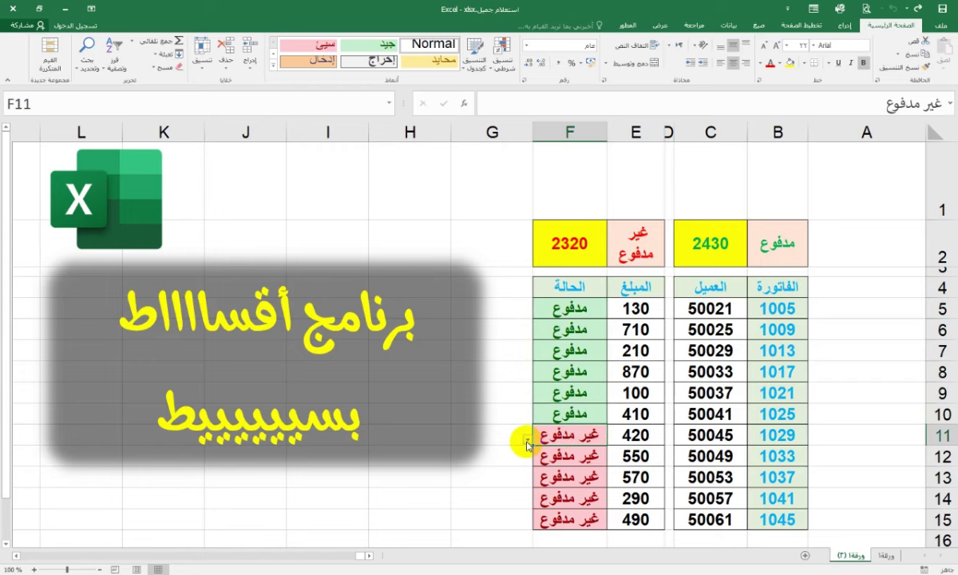
{"action": "left_click", "coordinate": [527, 439]}
{"action": "left_click", "coordinate": [548, 452]}
{"action": "left_click", "coordinate": [545, 456]}
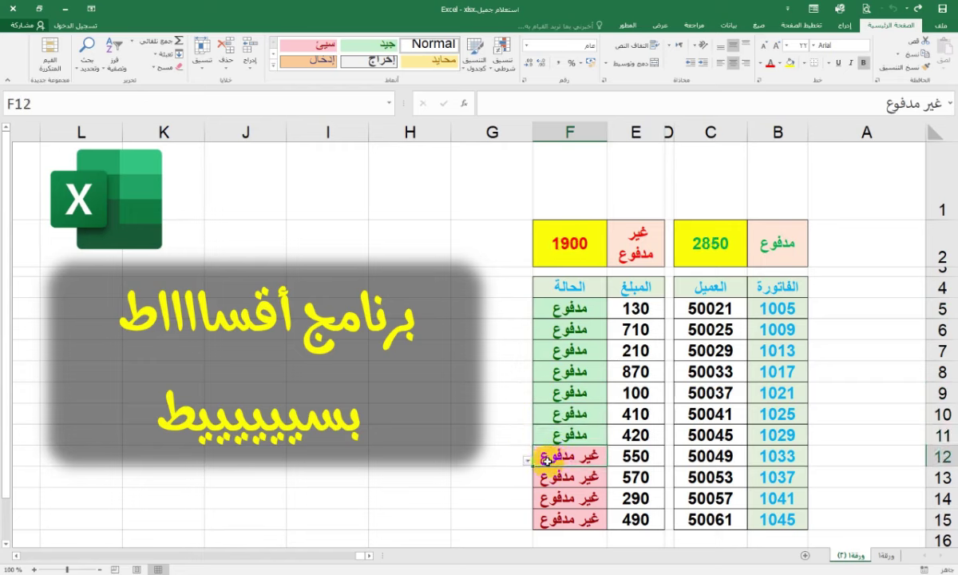
{"action": "left_click", "coordinate": [526, 460]}
{"action": "left_click", "coordinate": [548, 473]}
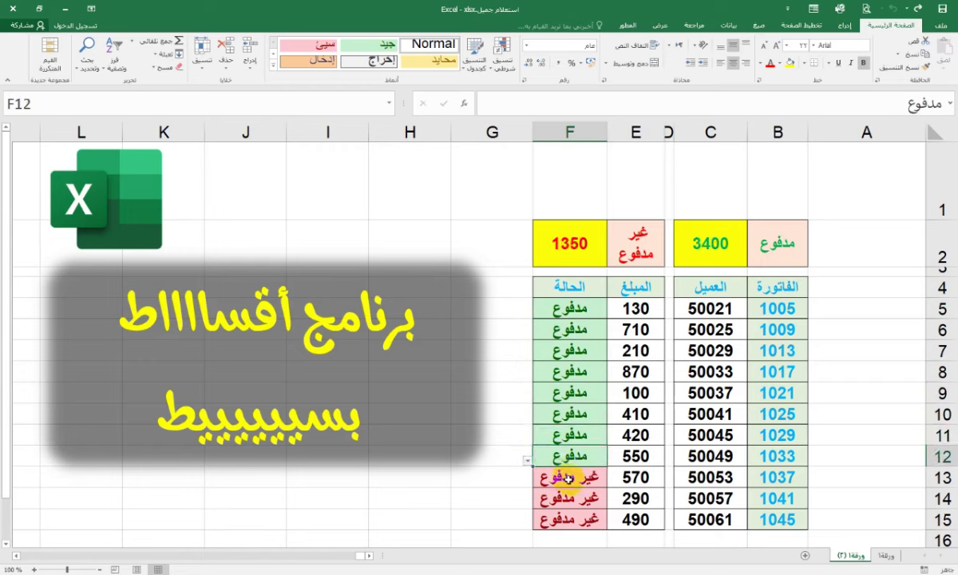
Set the statuses in cells F13 and F14 to مدفوع
{"action": "left_click", "coordinate": [545, 477]}
{"action": "left_click", "coordinate": [526, 481]}
{"action": "left_click", "coordinate": [548, 494]}
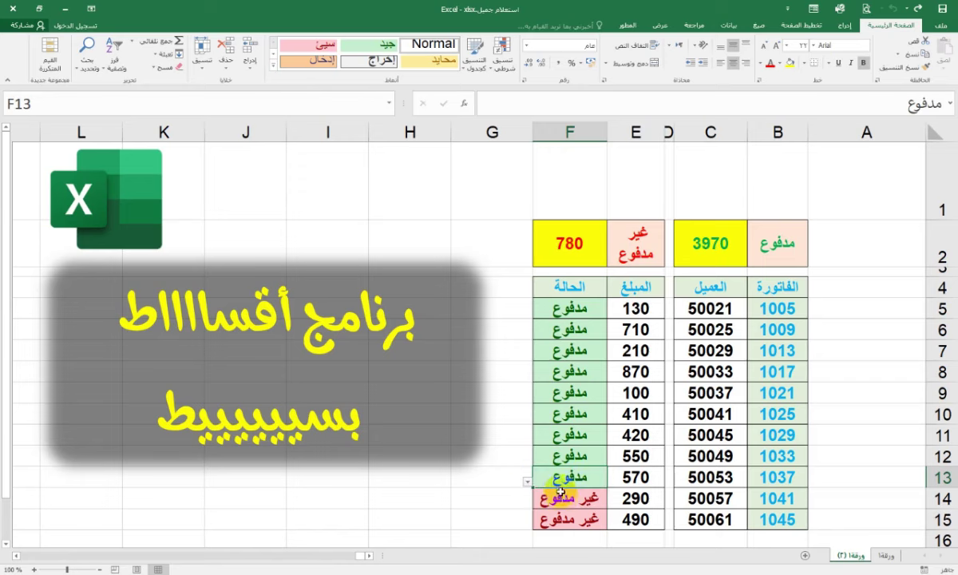
{"action": "left_click", "coordinate": [533, 500]}
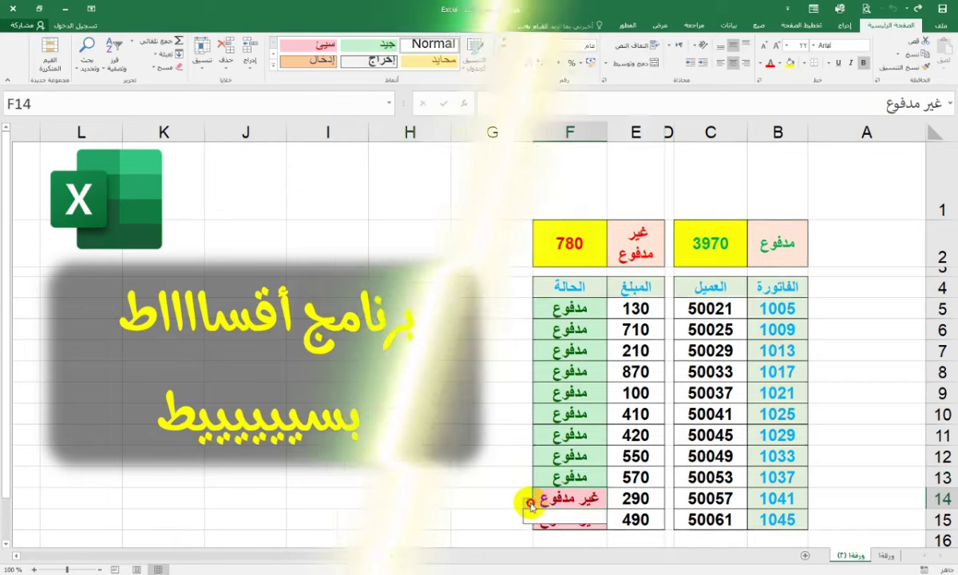
{"action": "left_click", "coordinate": [526, 503]}
{"action": "left_click", "coordinate": [549, 514]}
Set the status in cell F15 to مدفوع and check the totals in F2 and C2 against the amounts in E5:E15
{"action": "left_click", "coordinate": [570, 520]}
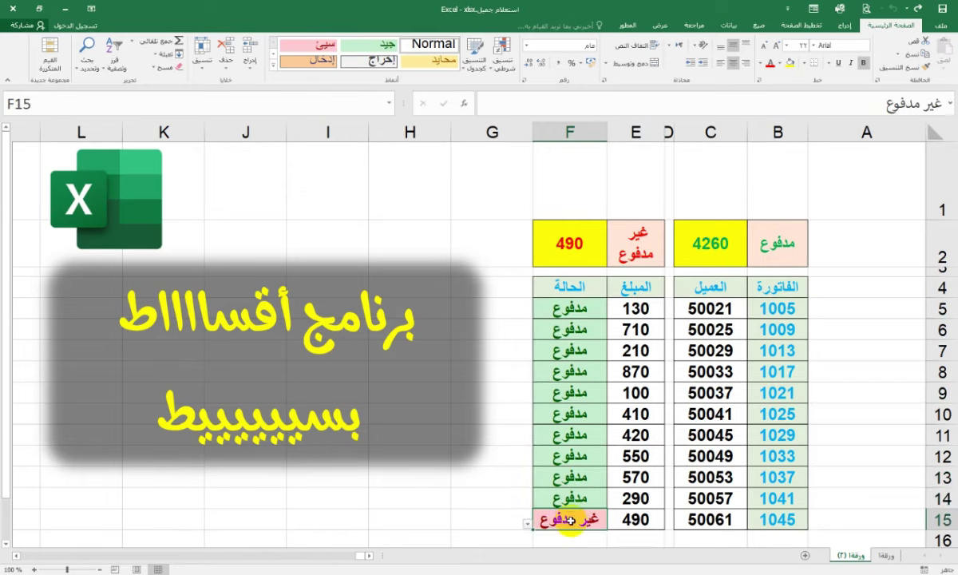
{"action": "left_click", "coordinate": [526, 524]}
{"action": "left_click", "coordinate": [551, 535]}
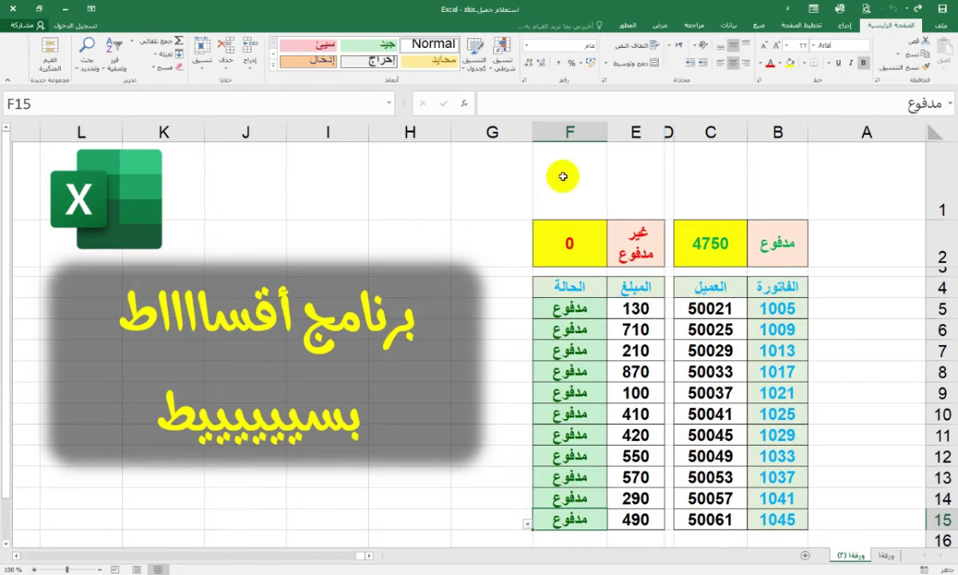
{"action": "left_click_drag", "start_coordinate": [561, 173], "coordinate": [565, 242]}
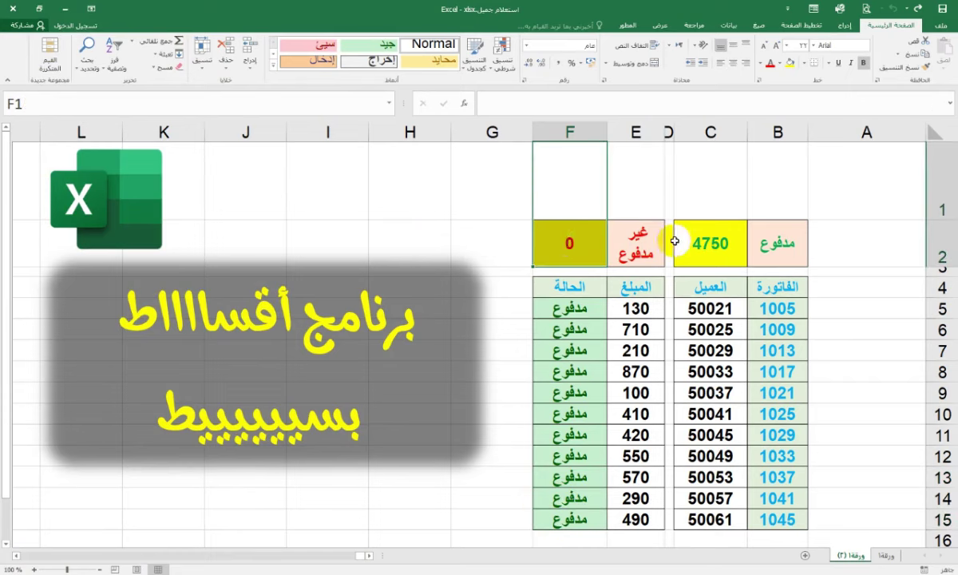
{"action": "left_click_drag", "start_coordinate": [706, 184], "coordinate": [712, 241]}
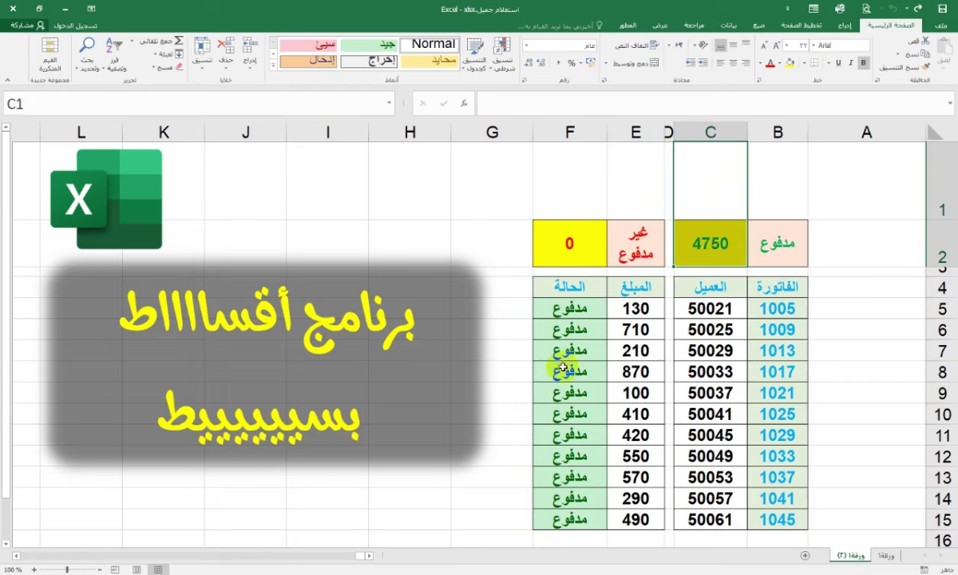
{"action": "left_click_drag", "start_coordinate": [636, 308], "coordinate": [643, 519]}
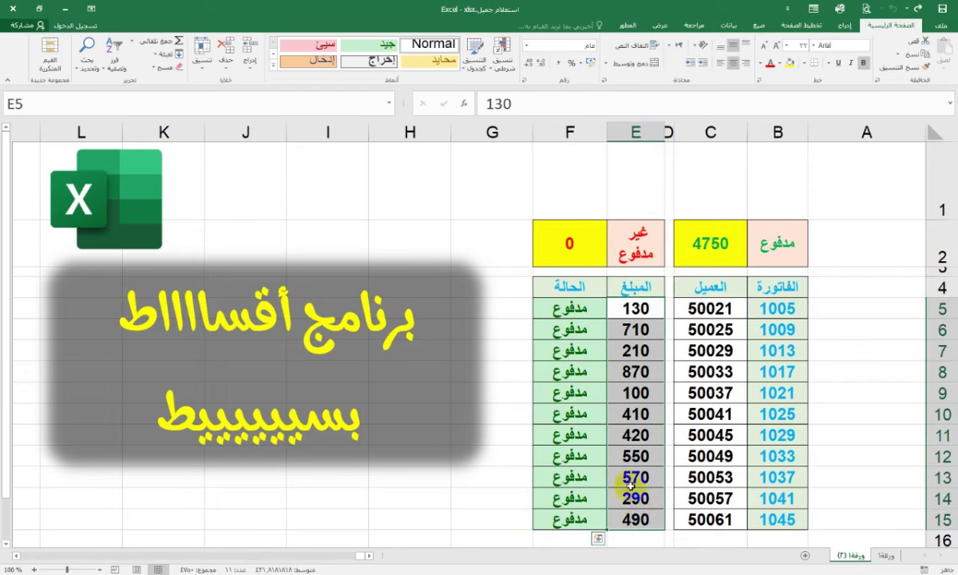
{"action": "left_click", "coordinate": [483, 308]}
Change the statuses in cells F6 and F8 to غير مدفوع
{"action": "left_click", "coordinate": [552, 328]}
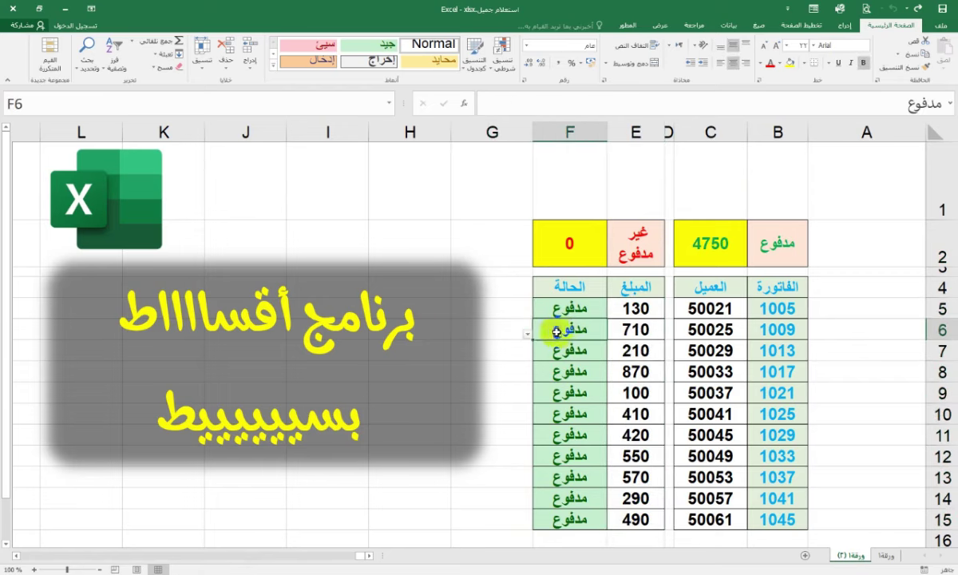
{"action": "left_click", "coordinate": [527, 334]}
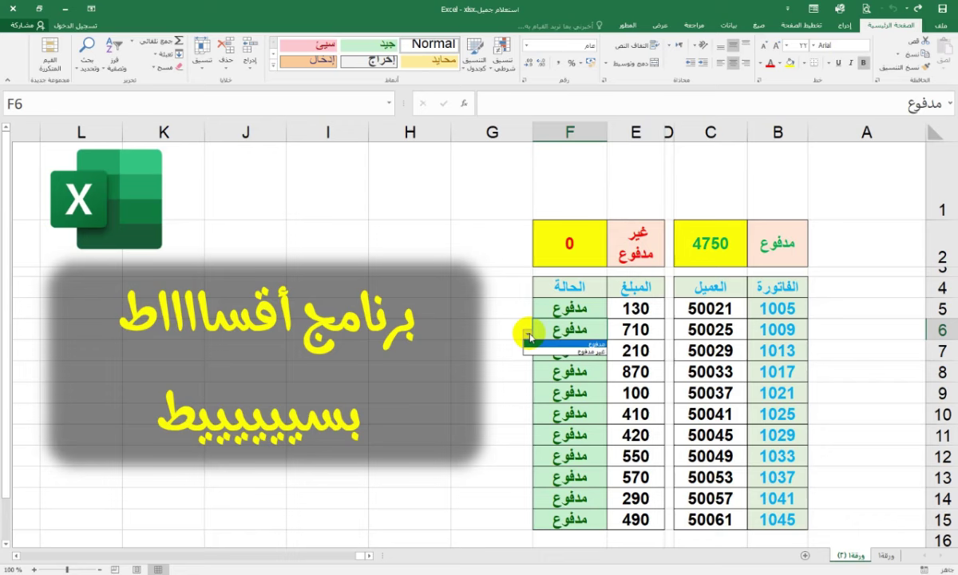
{"action": "left_click", "coordinate": [570, 351]}
{"action": "left_click", "coordinate": [561, 373]}
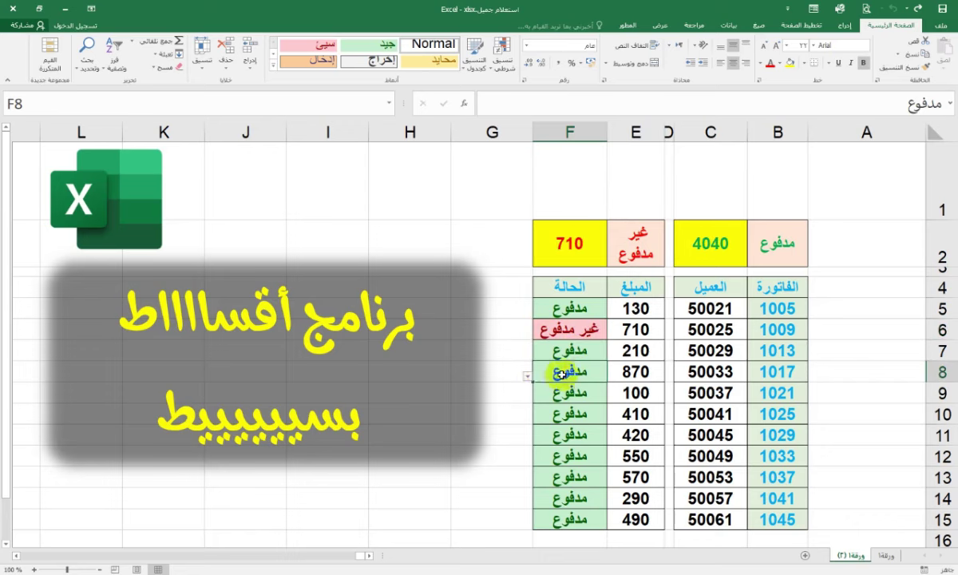
{"action": "left_click", "coordinate": [527, 375]}
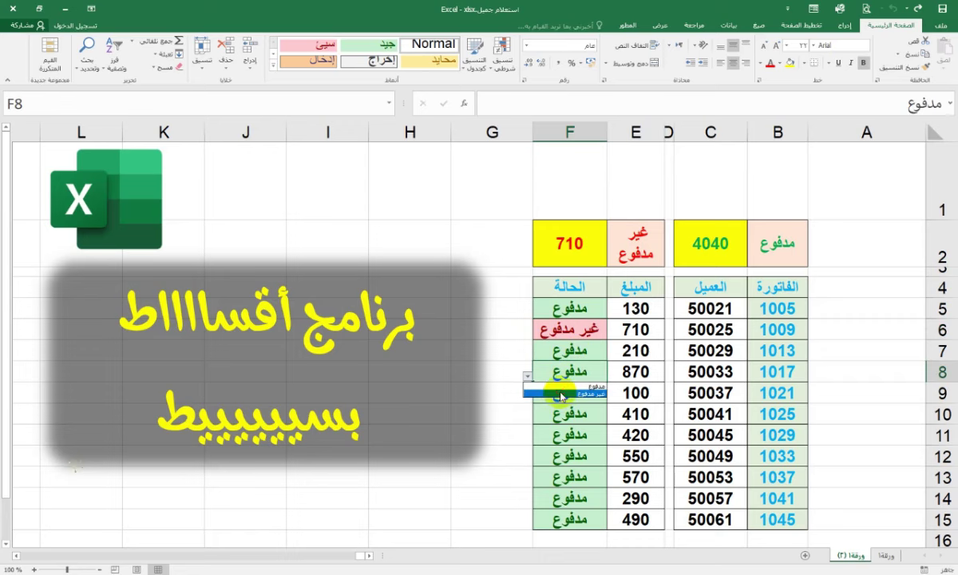
{"action": "left_click", "coordinate": [561, 393]}
Change the statuses in cells F10 and F12 to غير مدفوع
{"action": "left_click", "coordinate": [559, 413]}
{"action": "left_click", "coordinate": [527, 417]}
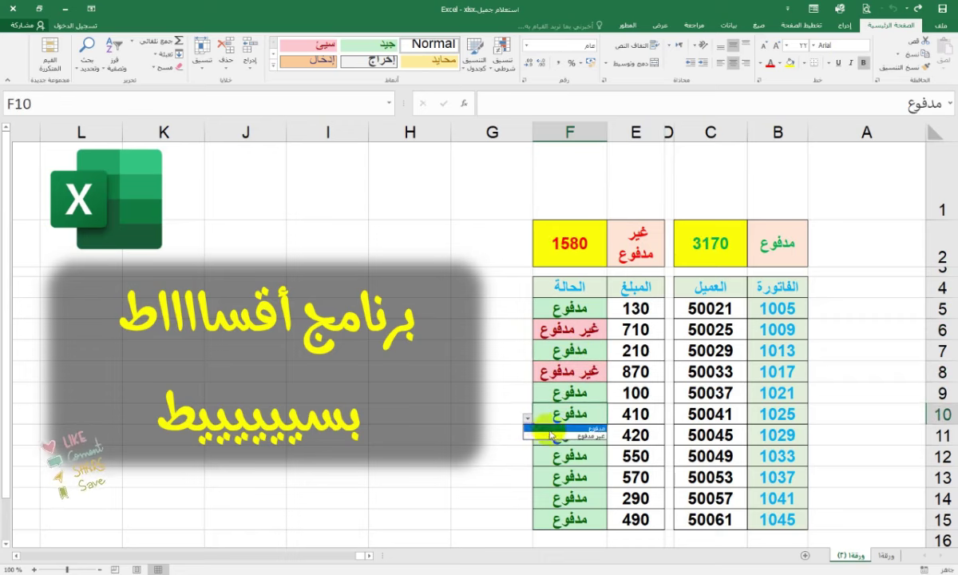
{"action": "left_click", "coordinate": [558, 436]}
{"action": "left_click", "coordinate": [559, 456]}
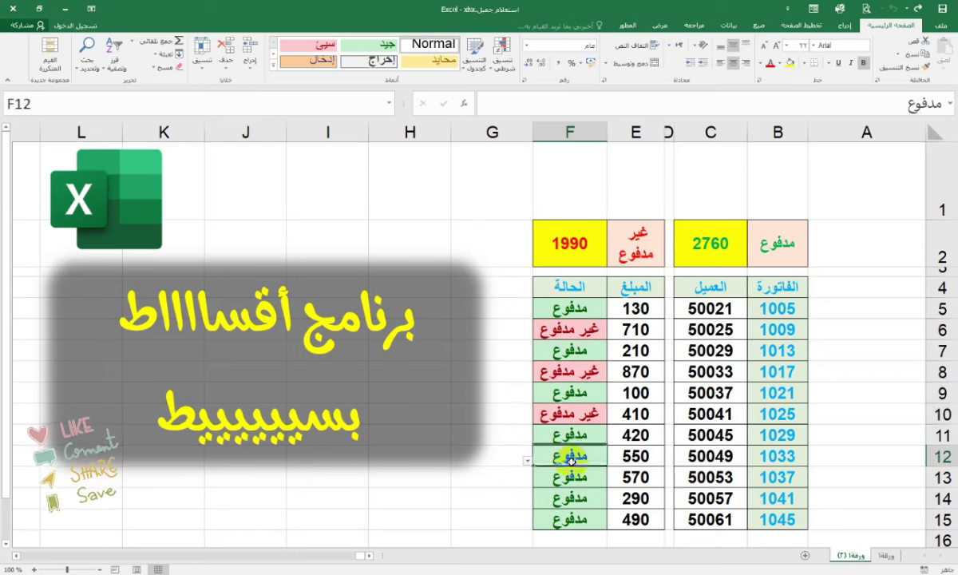
{"action": "left_click", "coordinate": [528, 460]}
{"action": "left_click", "coordinate": [573, 479]}
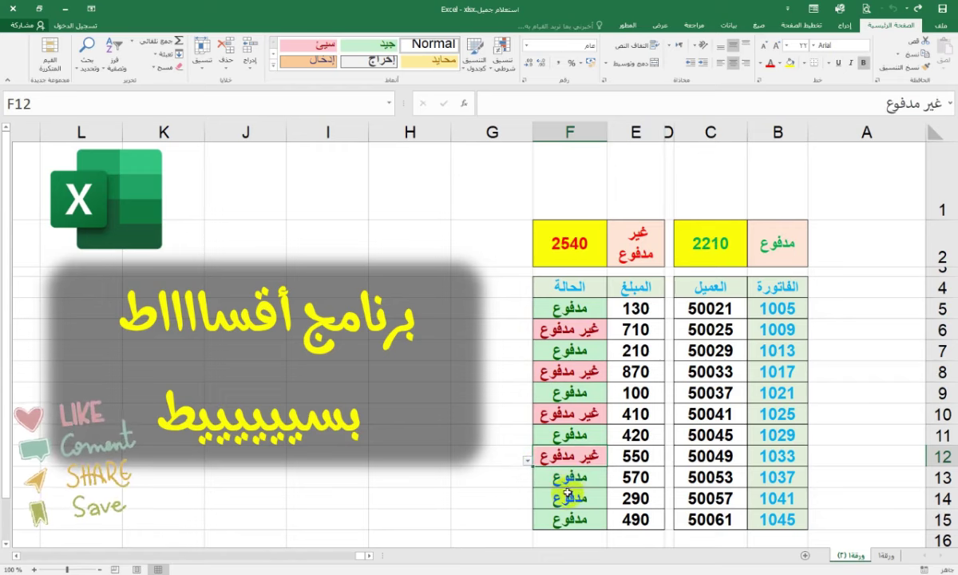
Change the status in cell F14 to غير مدفوع and review the unpaid and paid totals in F2 and C2
{"action": "left_click", "coordinate": [559, 498]}
{"action": "left_click", "coordinate": [527, 502]}
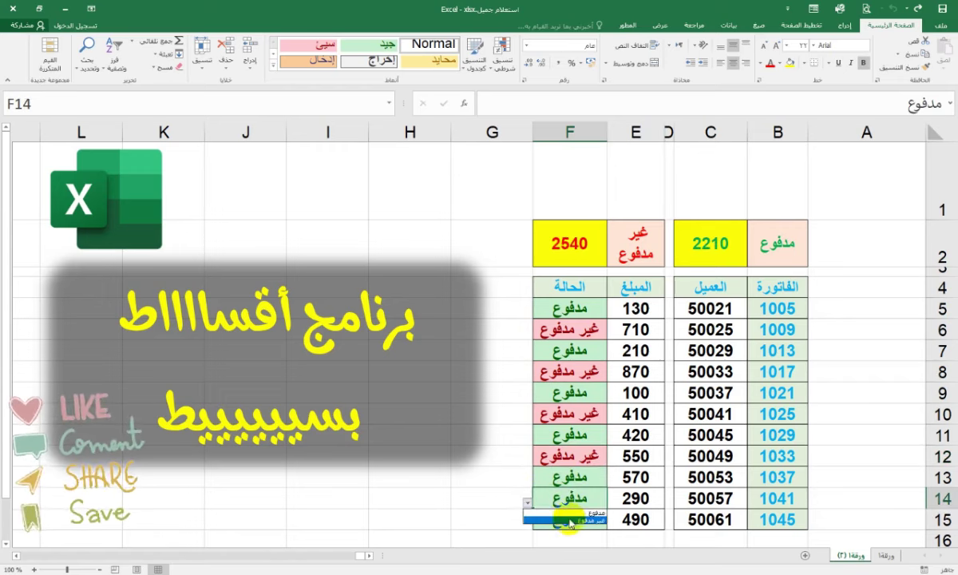
{"action": "left_click", "coordinate": [559, 519]}
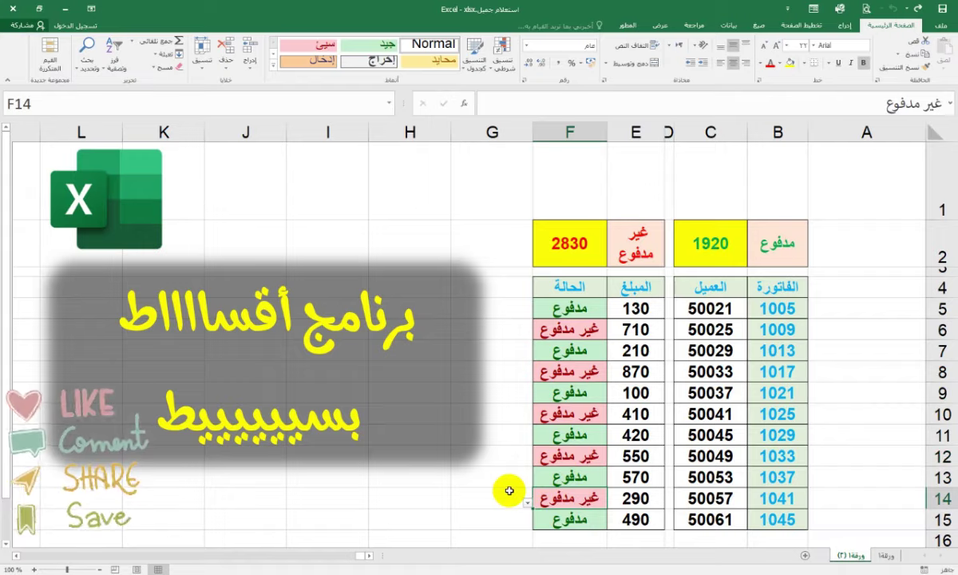
{"action": "left_click", "coordinate": [513, 232]}
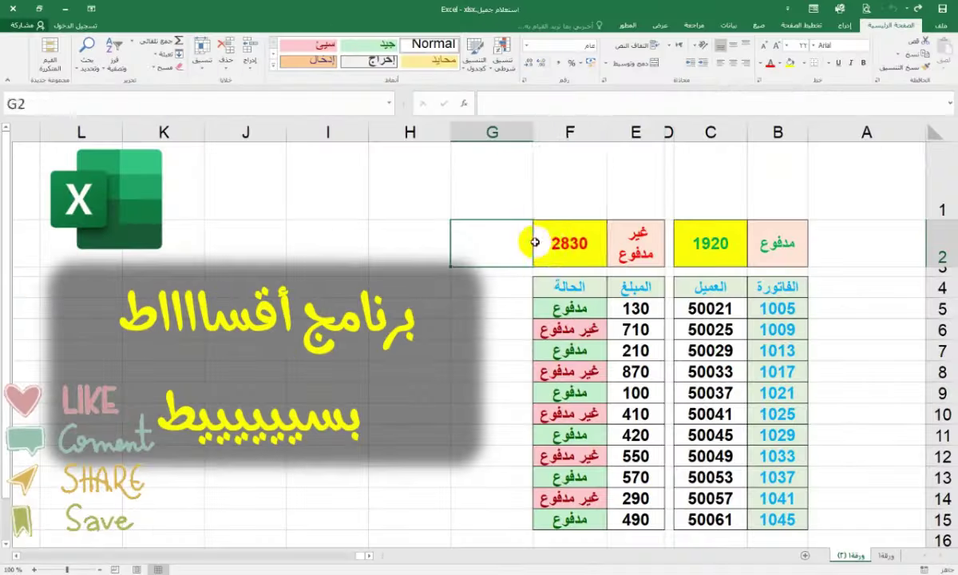
{"action": "left_click_drag", "start_coordinate": [514, 232], "coordinate": [551, 243]}
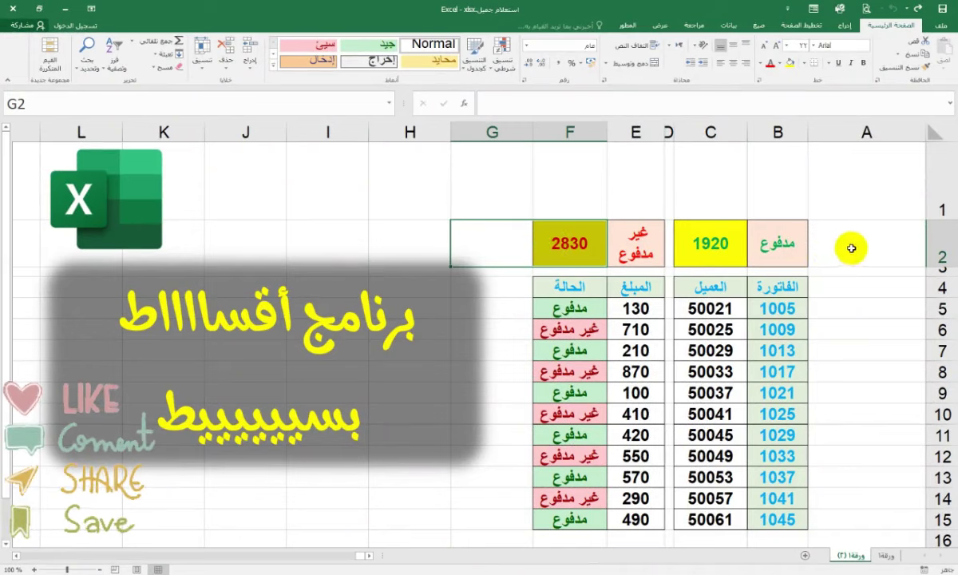
{"action": "left_click_drag", "start_coordinate": [851, 245], "coordinate": [798, 248]}
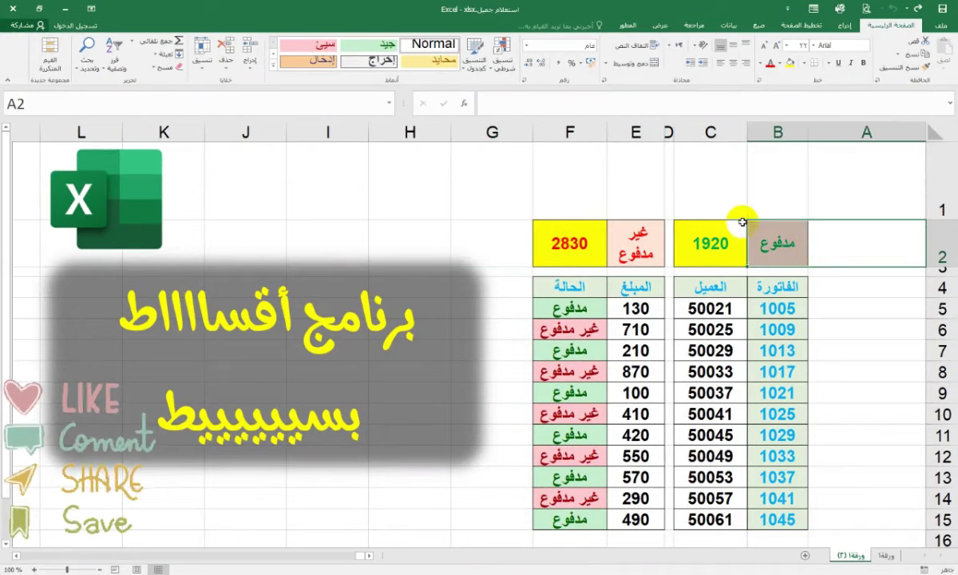
{"action": "left_click_drag", "start_coordinate": [737, 216], "coordinate": [731, 239]}
{"action": "left_click_drag", "start_coordinate": [573, 218], "coordinate": [572, 240]}
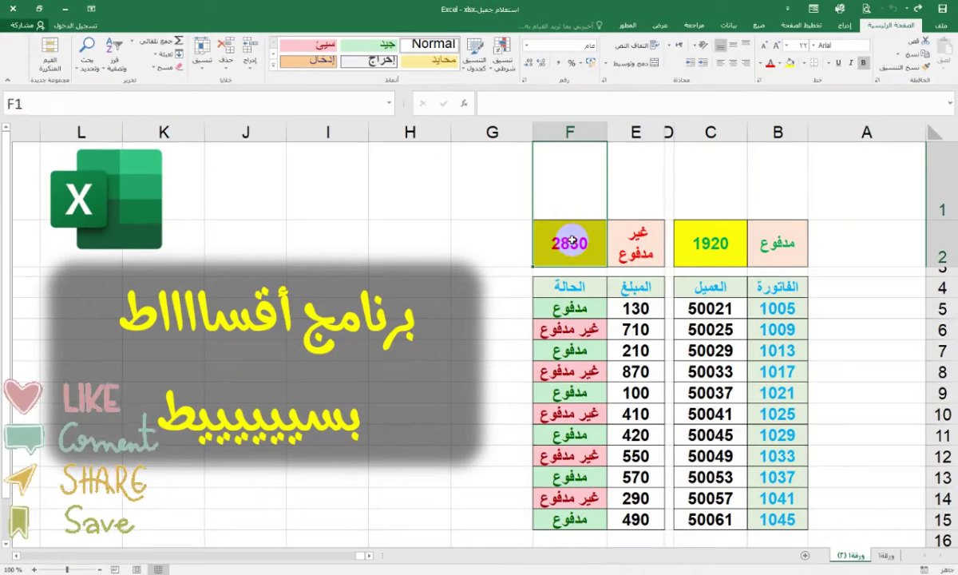
Move the rounded title shape reading برنامج أقساط بسيط slightly closer to the installment table
{"action": "left_click", "coordinate": [448, 278]}
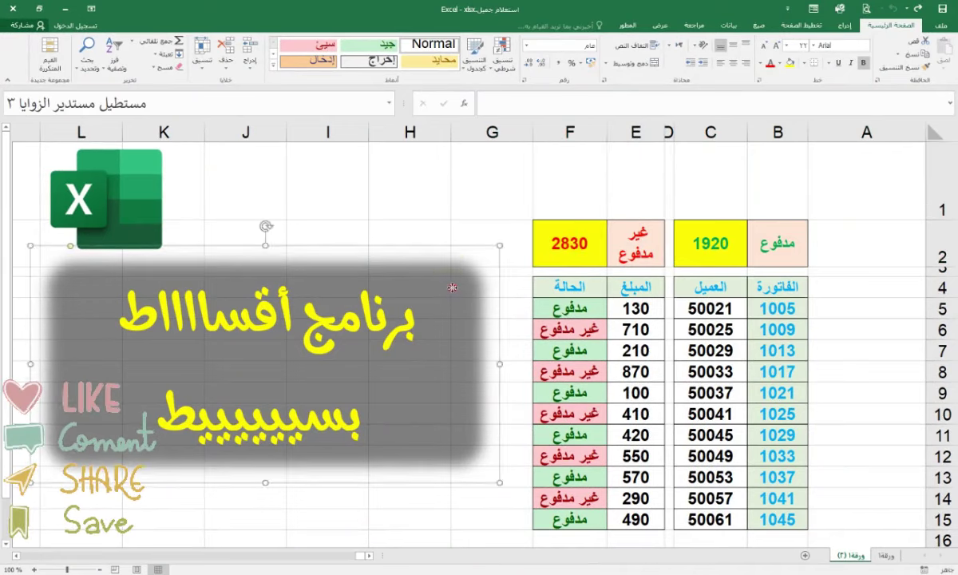
{"action": "mouse_move", "coordinate": [448, 278]}
{"action": "left_mouse_down"}
{"action": "mouse_move", "coordinate": [462, 285]}
{"action": "mouse_move", "coordinate": [469, 275]}
{"action": "mouse_move", "coordinate": [475, 297]}
{"action": "mouse_move", "coordinate": [489, 276]}
{"action": "mouse_move", "coordinate": [481, 284]}
{"action": "left_mouse_up"}
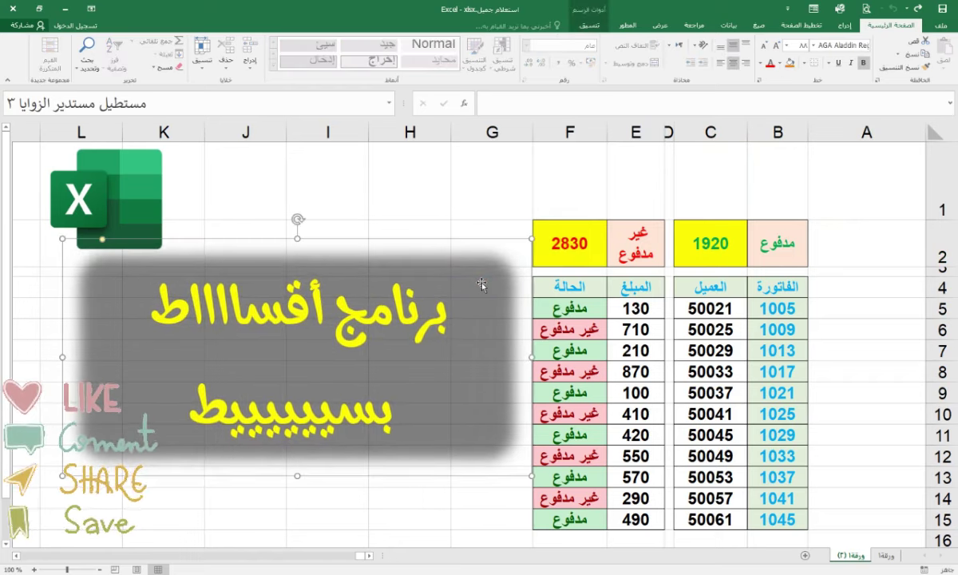